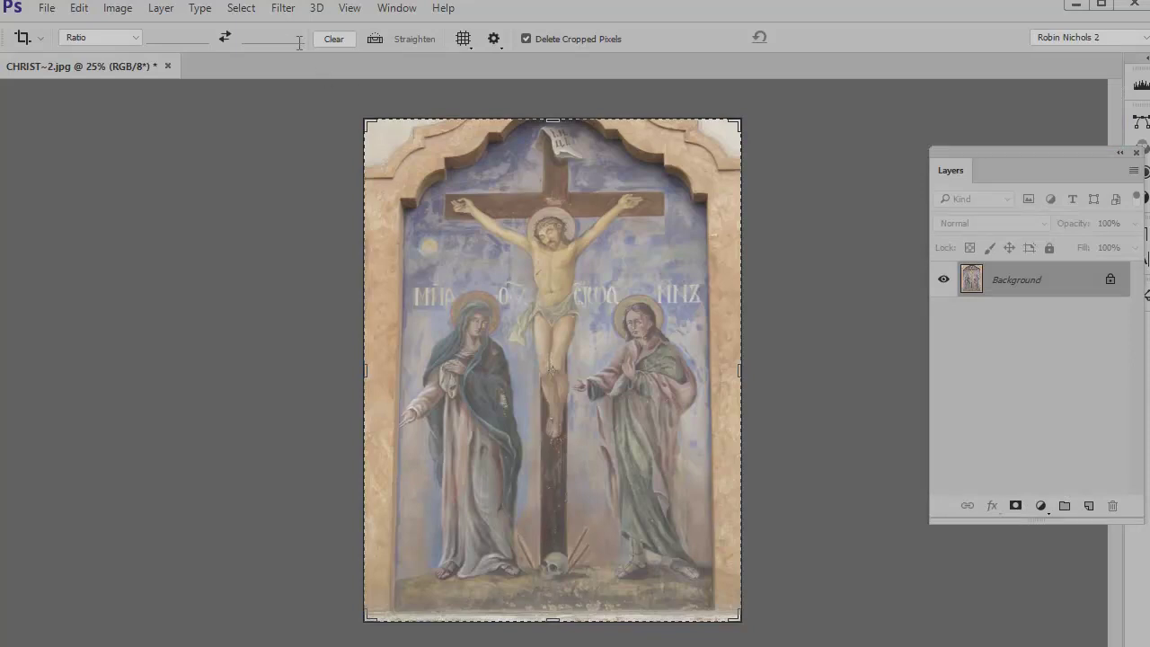
- Apply Lighting Effects and shape a spotlight ellipse over Christ, rotating it toward vertical
{"action": "left_click", "coordinate": [285, 9]}
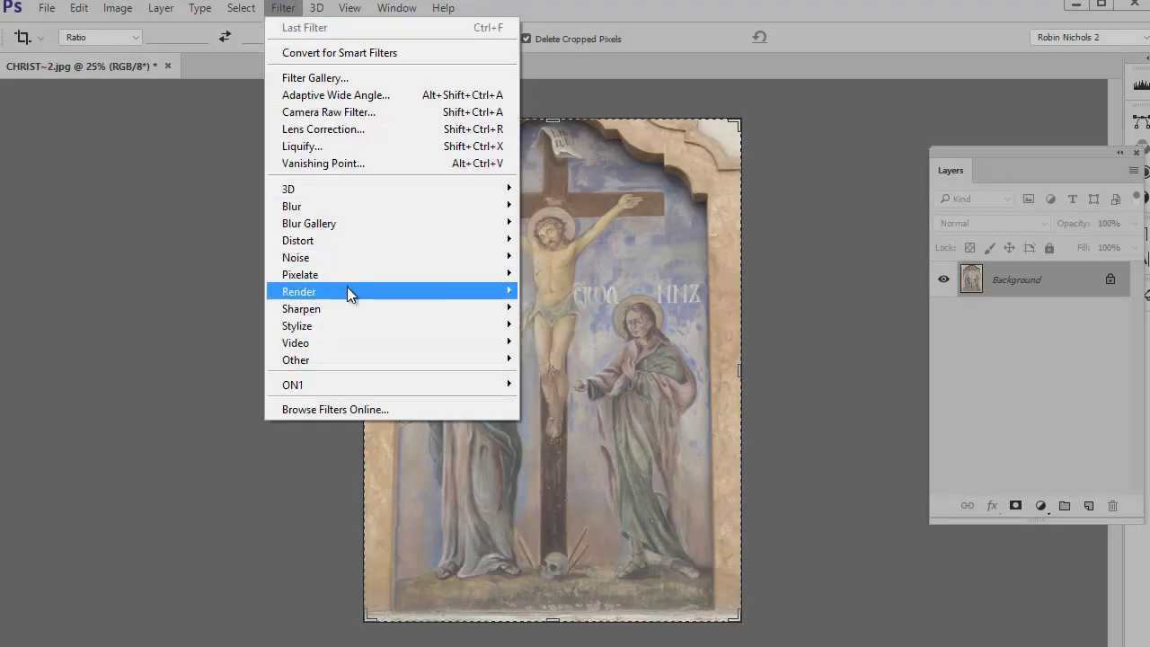
{"action": "mouse_move", "coordinate": [480, 293]}
{"action": "left_click", "coordinate": [547, 418]}
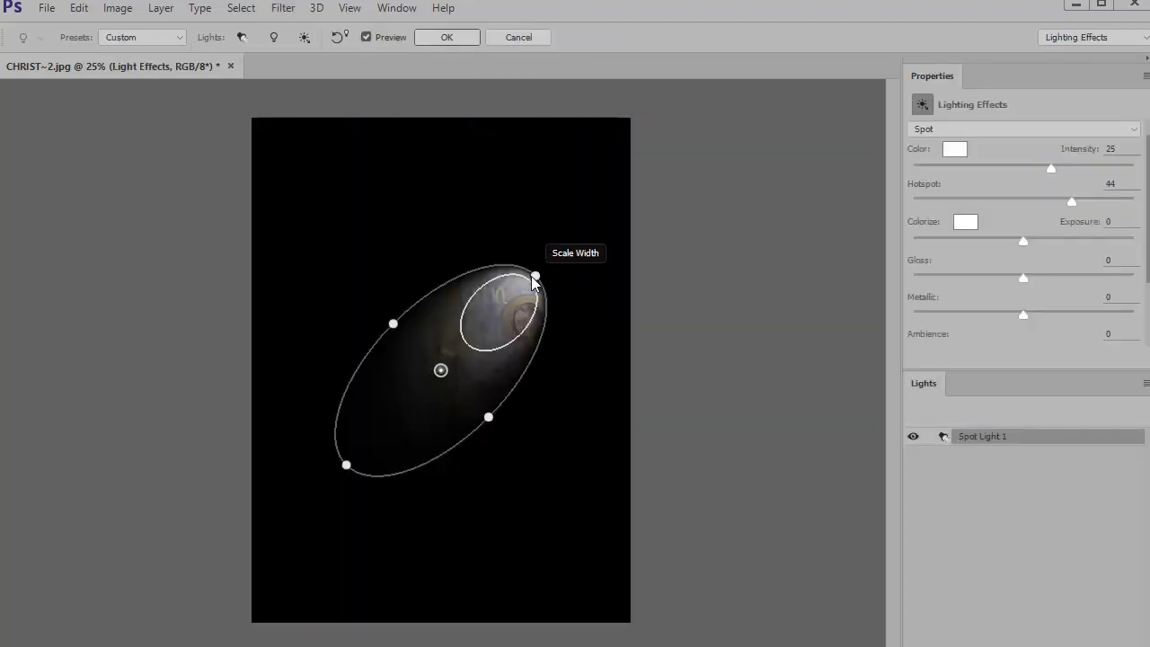
{"action": "left_click_drag", "start_coordinate": [535, 278], "coordinate": [533, 237]}
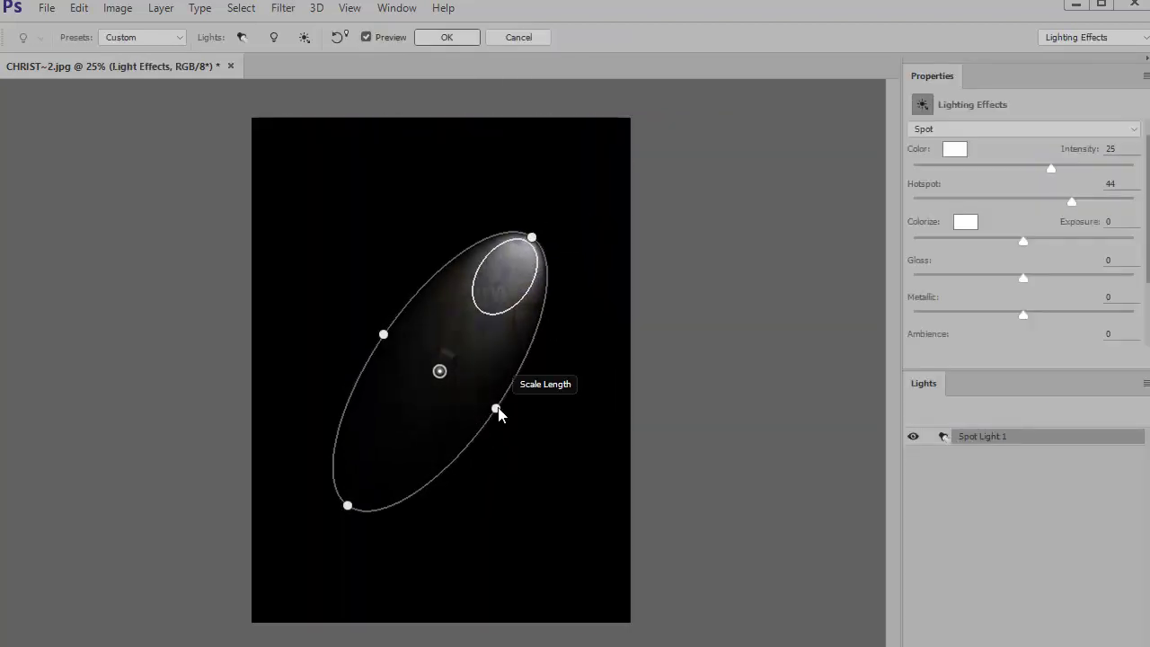
{"action": "left_click_drag", "start_coordinate": [495, 407], "coordinate": [534, 428]}
{"action": "left_click_drag", "start_coordinate": [512, 340], "coordinate": [478, 282]}
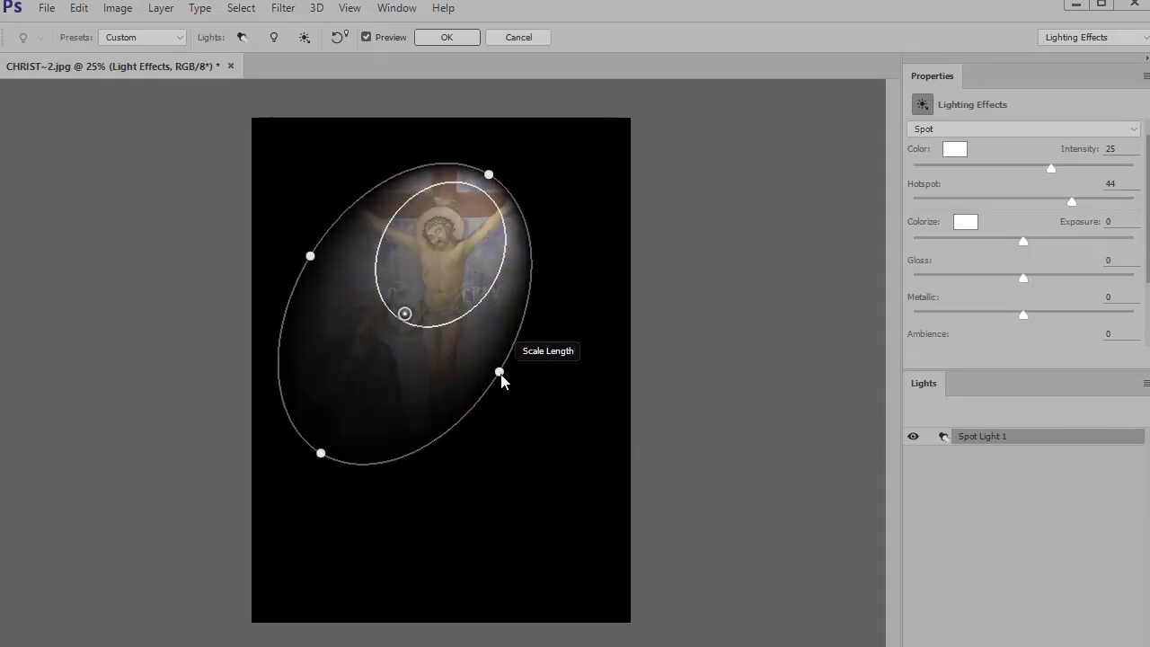
{"action": "mouse_move", "coordinate": [503, 375]}
{"action": "left_mouse_down"}
{"action": "mouse_move", "coordinate": [489, 361]}
{"action": "mouse_move", "coordinate": [499, 366]}
{"action": "left_mouse_up"}
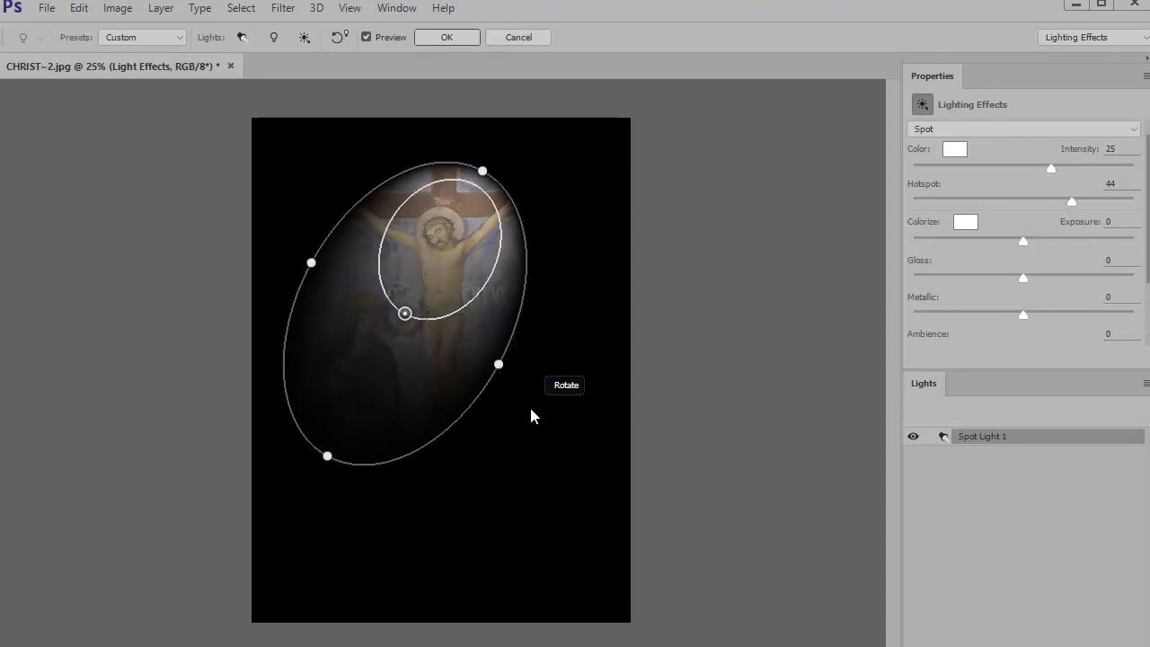
{"action": "left_click_drag", "start_coordinate": [531, 413], "coordinate": [565, 385]}
- Nudge the spotlight right, then cancel Lighting Effects and minimize Photoshop to reveal Elements
{"action": "left_click_drag", "start_coordinate": [423, 378], "coordinate": [436, 380]}
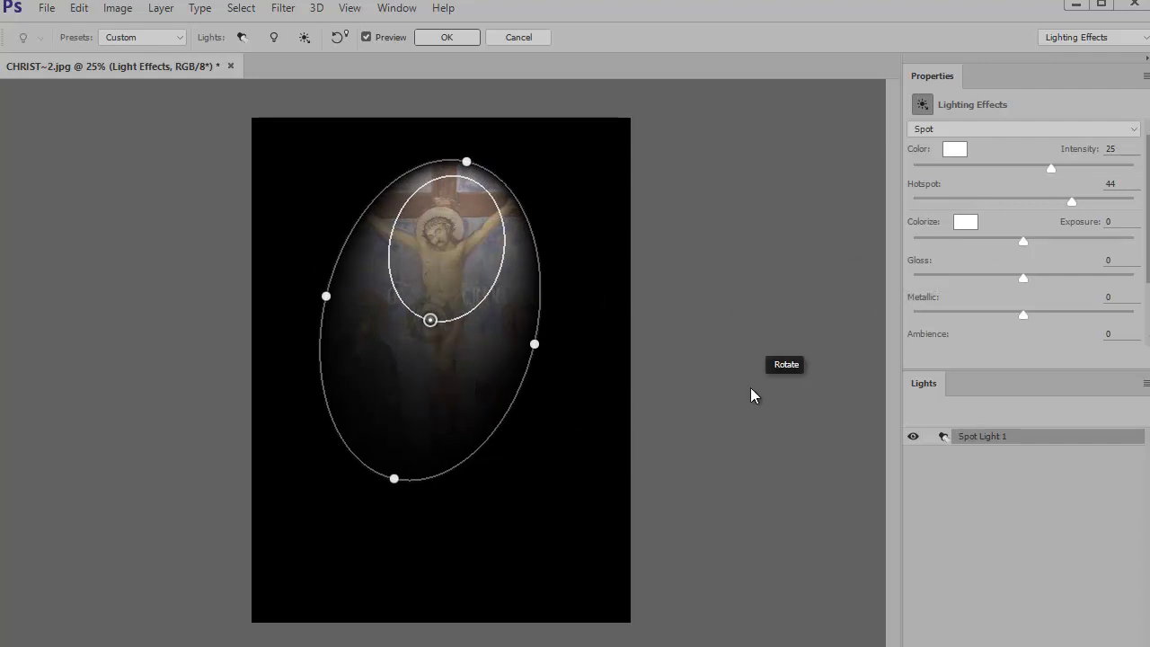
{"action": "left_click", "coordinate": [541, 38]}
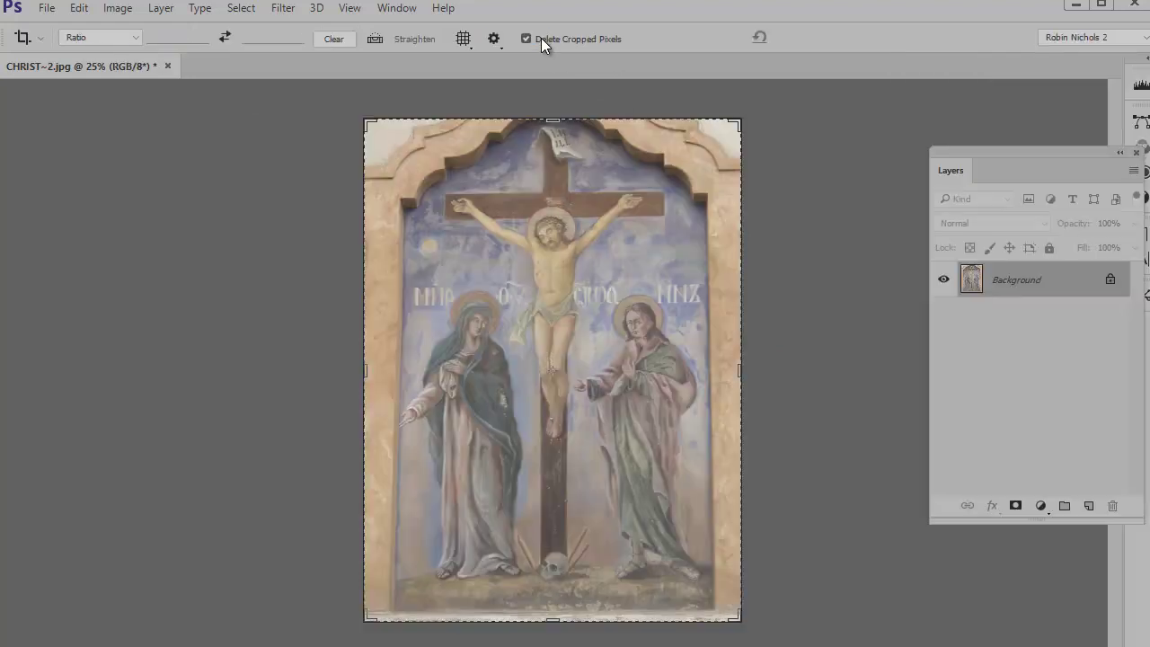
{"action": "left_click", "coordinate": [1077, 6]}
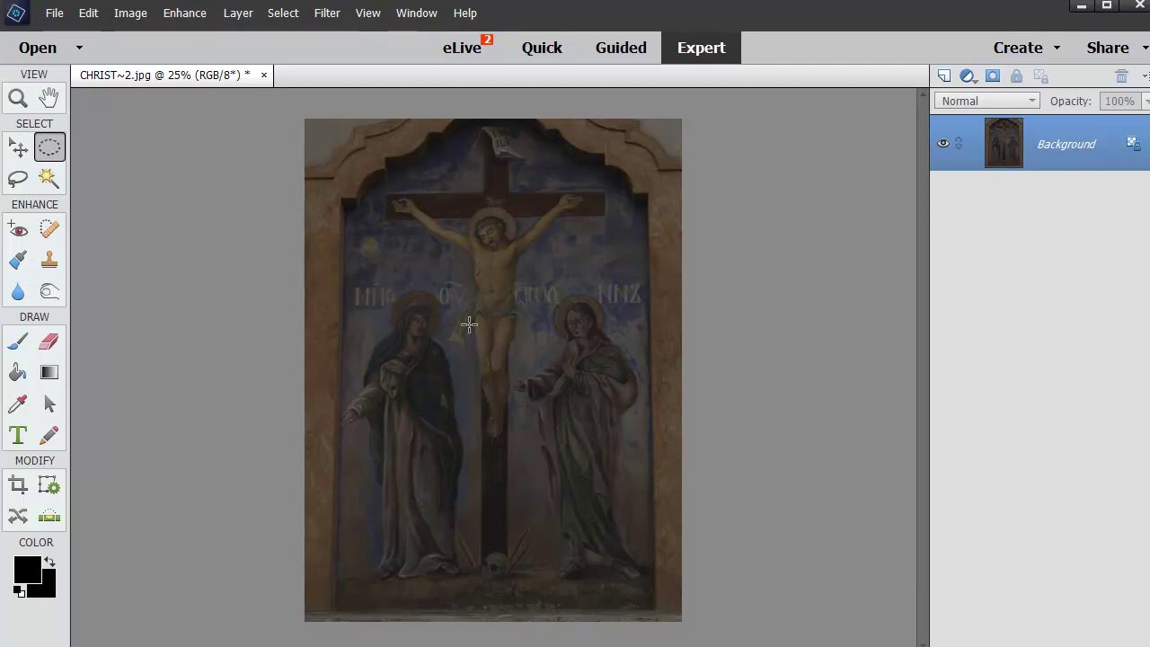
{"action": "key", "text": "ctrl+l"}
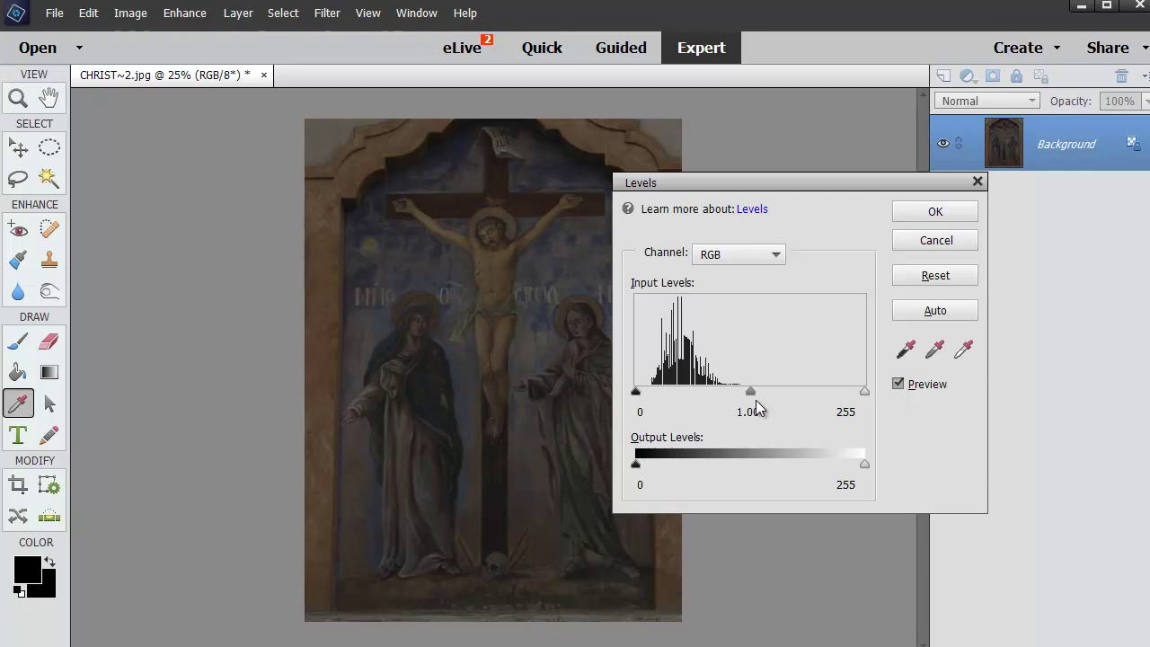
{"action": "mouse_move", "coordinate": [746, 393]}
{"action": "left_mouse_down"}
{"action": "mouse_move", "coordinate": [734, 393]}
{"action": "mouse_move", "coordinate": [752, 397]}
{"action": "left_mouse_up"}
{"action": "left_click_drag", "start_coordinate": [864, 463], "coordinate": [838, 458]}
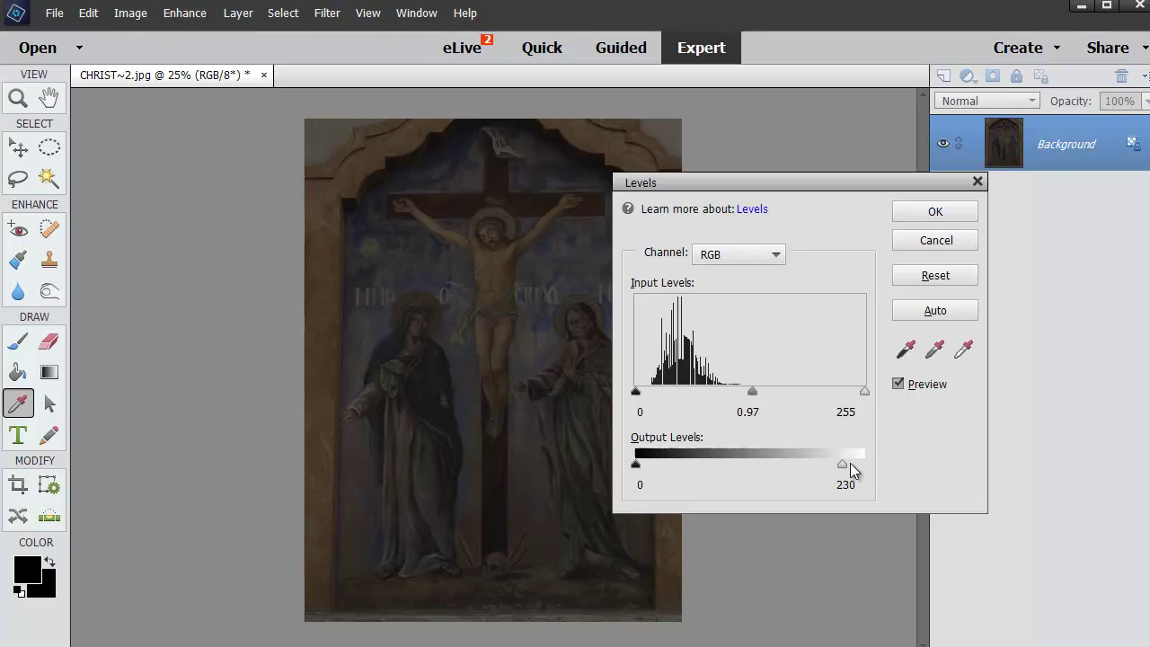
{"action": "left_click", "coordinate": [917, 242]}
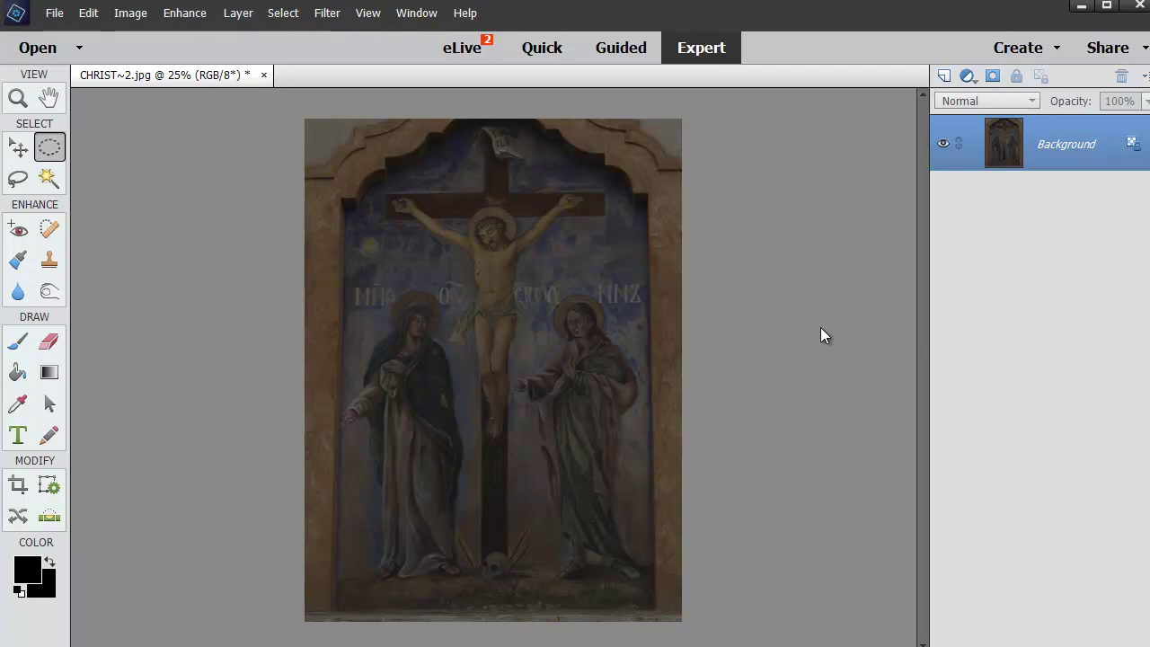
{"action": "key", "text": "ctrl+l"}
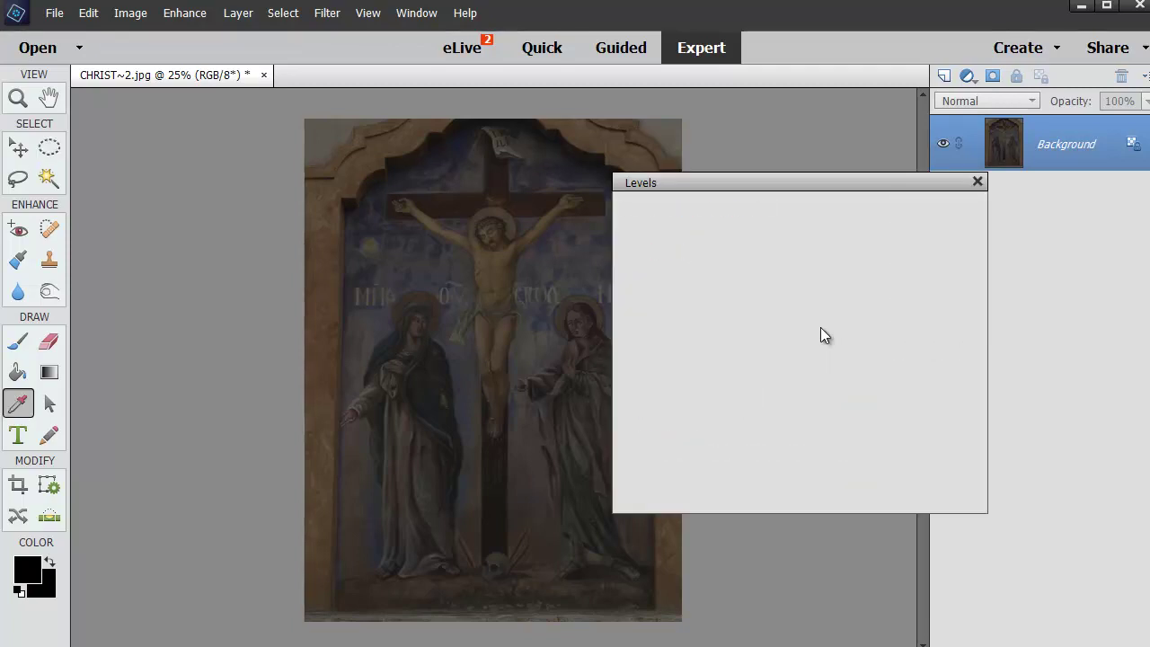
{"action": "left_click_drag", "start_coordinate": [757, 392], "coordinate": [729, 391]}
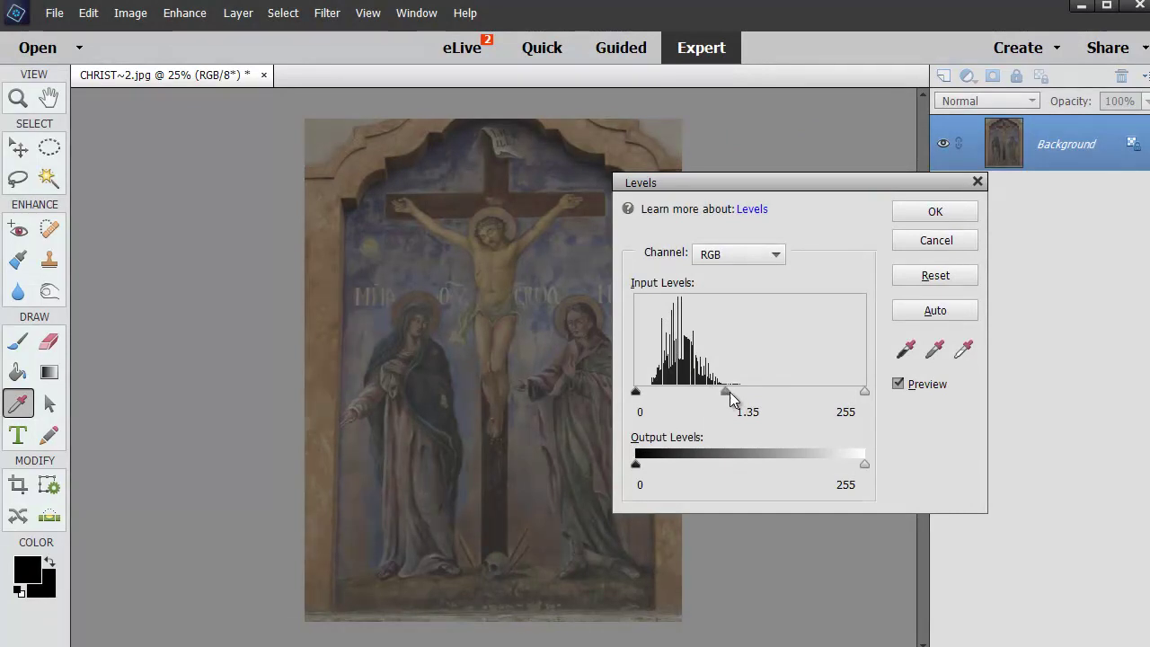
{"action": "left_click", "coordinate": [932, 238]}
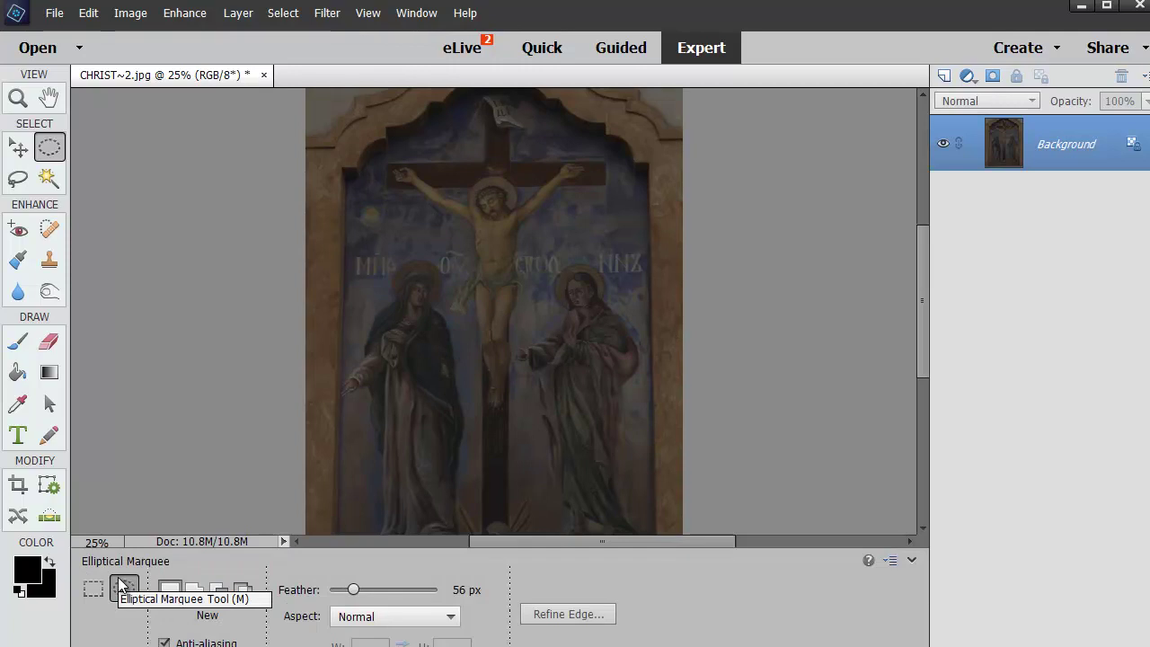
- Set the Elliptical Marquee's Feather slider to 60 px in Tool Options
{"action": "mouse_move", "coordinate": [352, 593]}
{"action": "left_mouse_down"}
{"action": "mouse_move", "coordinate": [373, 600]}
{"action": "mouse_move", "coordinate": [357, 600]}
{"action": "left_mouse_up"}
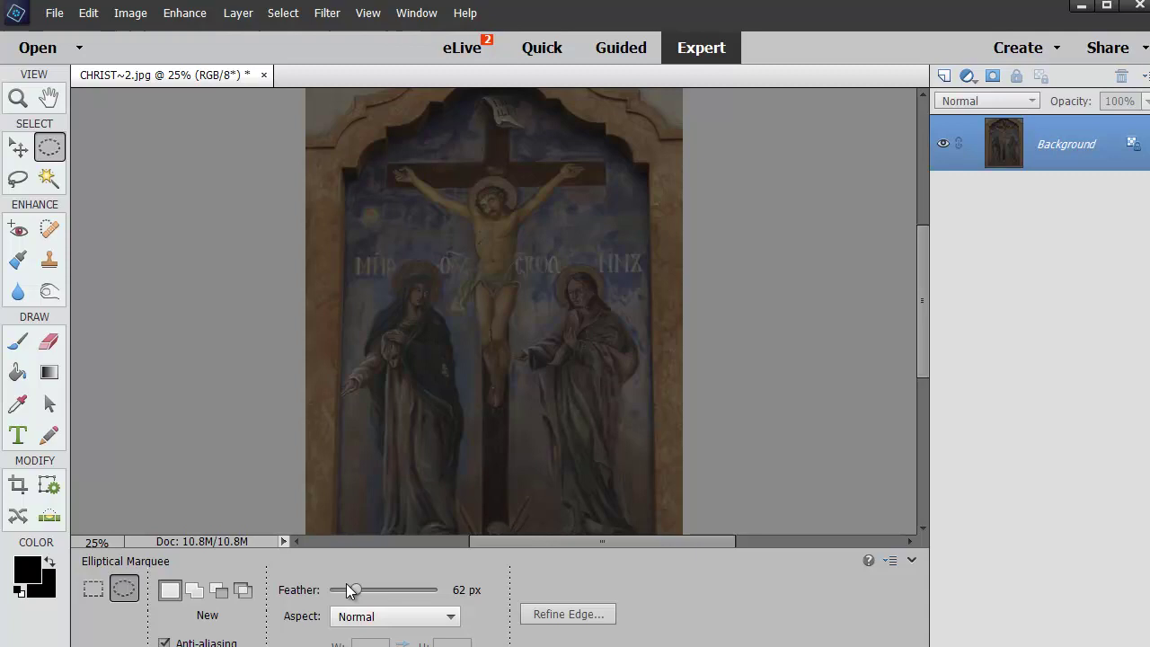
{"action": "left_click", "coordinate": [283, 541]}
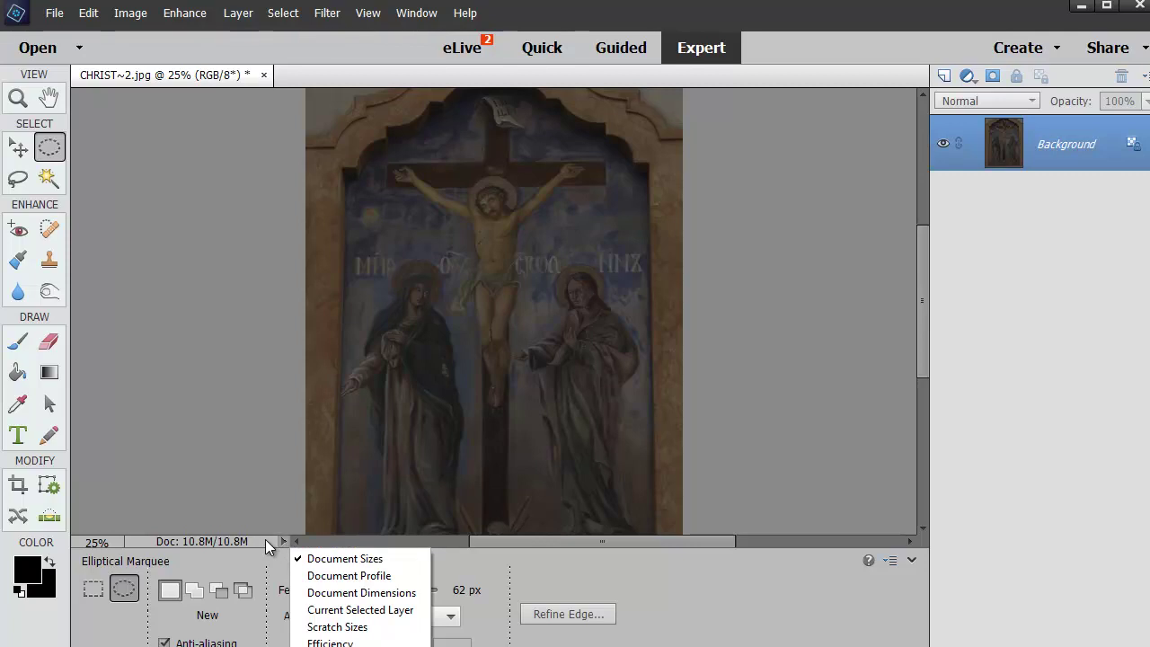
{"action": "left_click", "coordinate": [265, 491]}
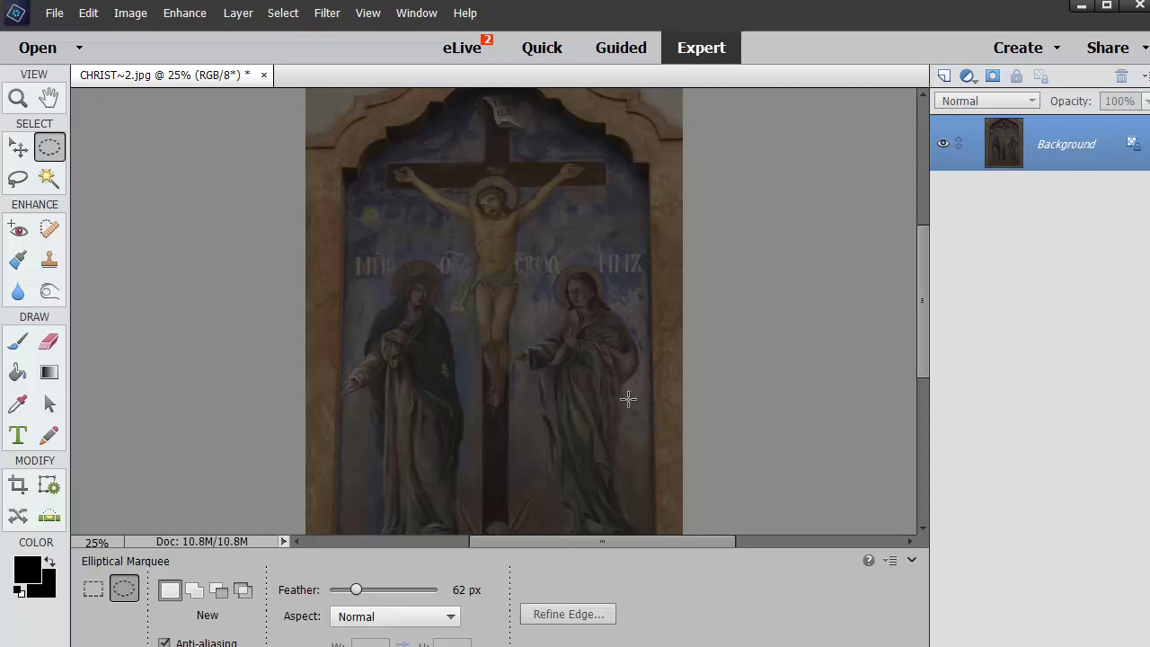
{"action": "left_click_drag", "start_coordinate": [356, 589], "coordinate": [356, 594]}
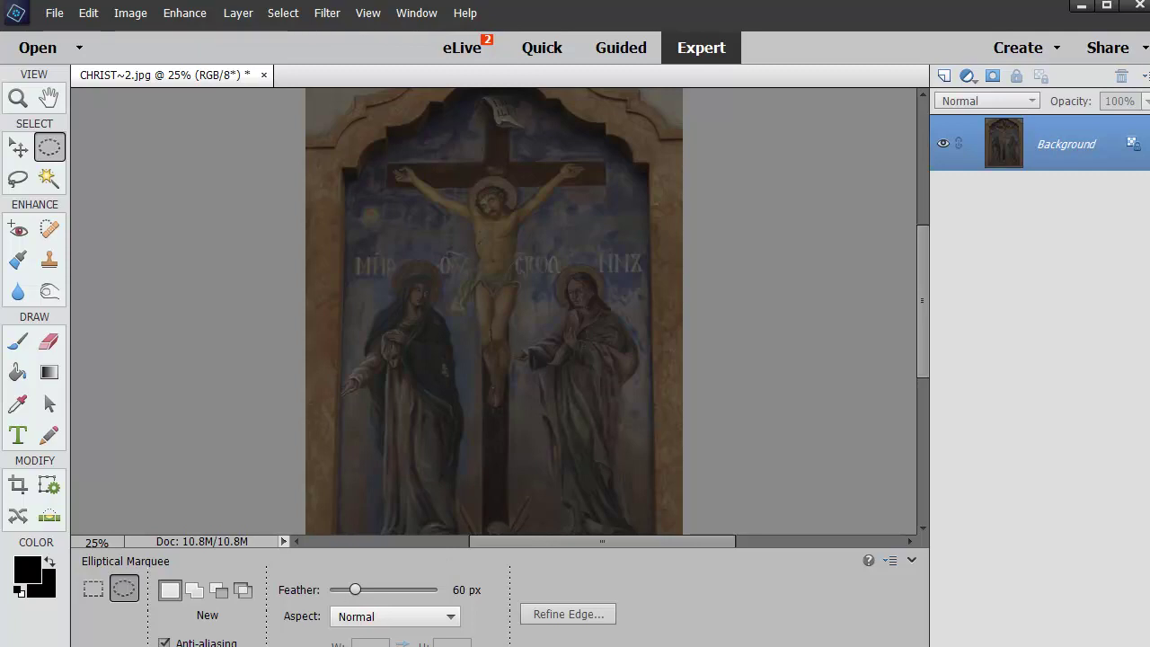
- Hide Tool Options and draw a feathered oval around Christ's head and torso, redrawing it to fit
{"action": "left_click", "coordinate": [231, 645]}
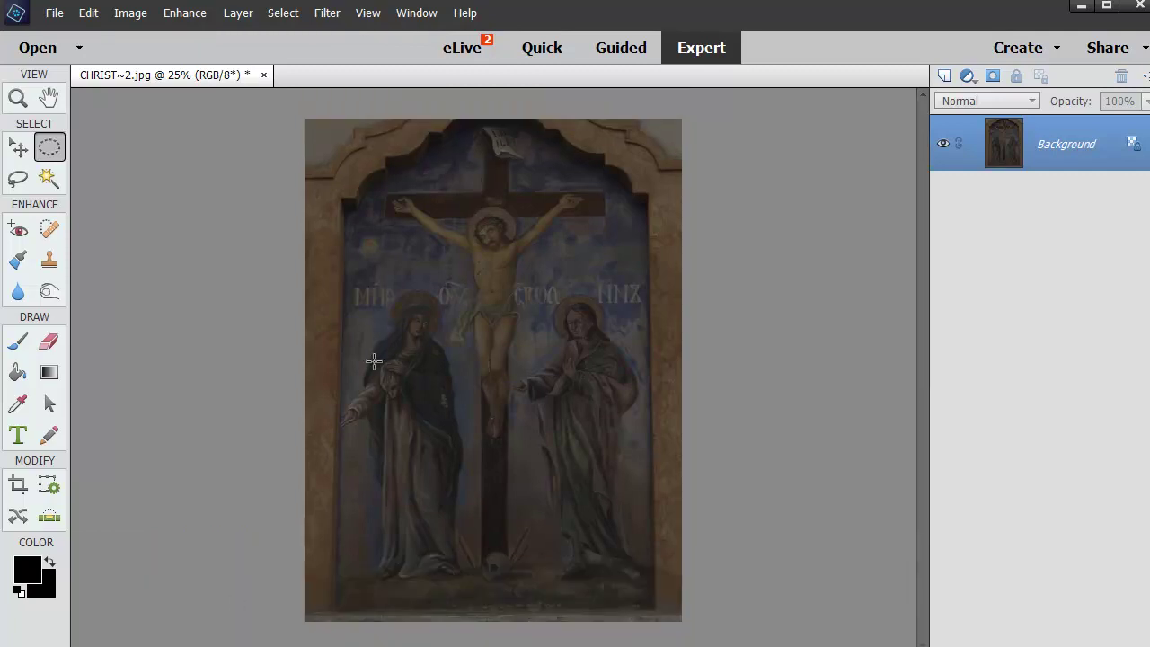
{"action": "left_click_drag", "start_coordinate": [458, 198], "coordinate": [527, 297]}
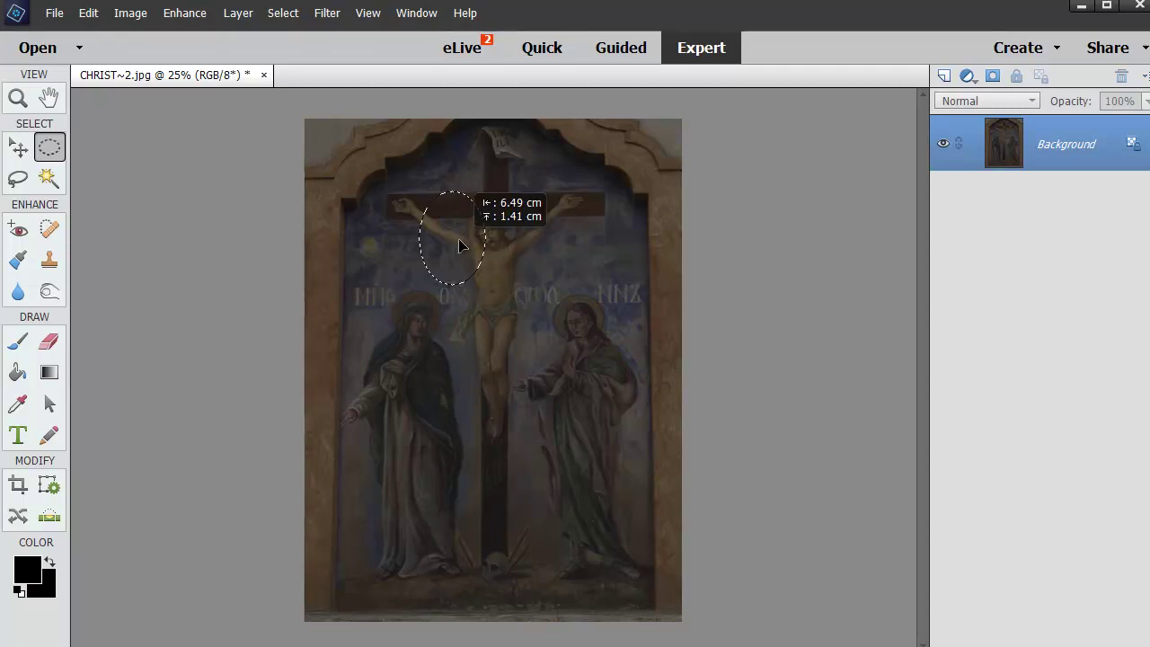
{"action": "left_click_drag", "start_coordinate": [458, 238], "coordinate": [502, 246]}
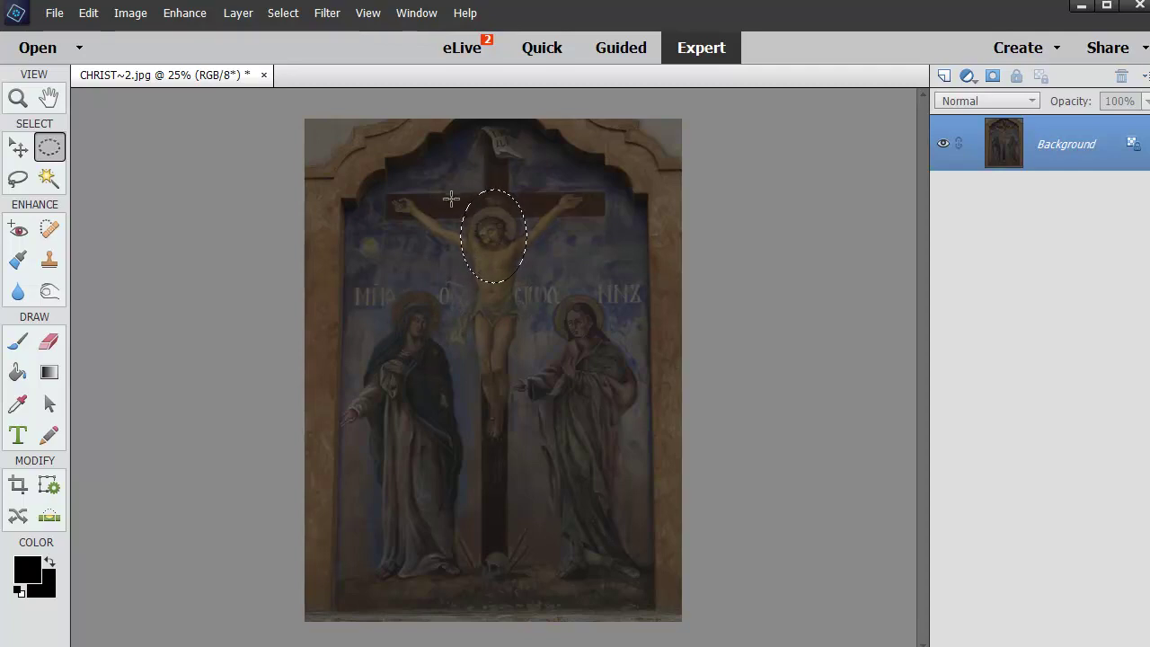
{"action": "left_click", "coordinate": [429, 270]}
{"action": "left_click_drag", "start_coordinate": [455, 192], "coordinate": [528, 319]}
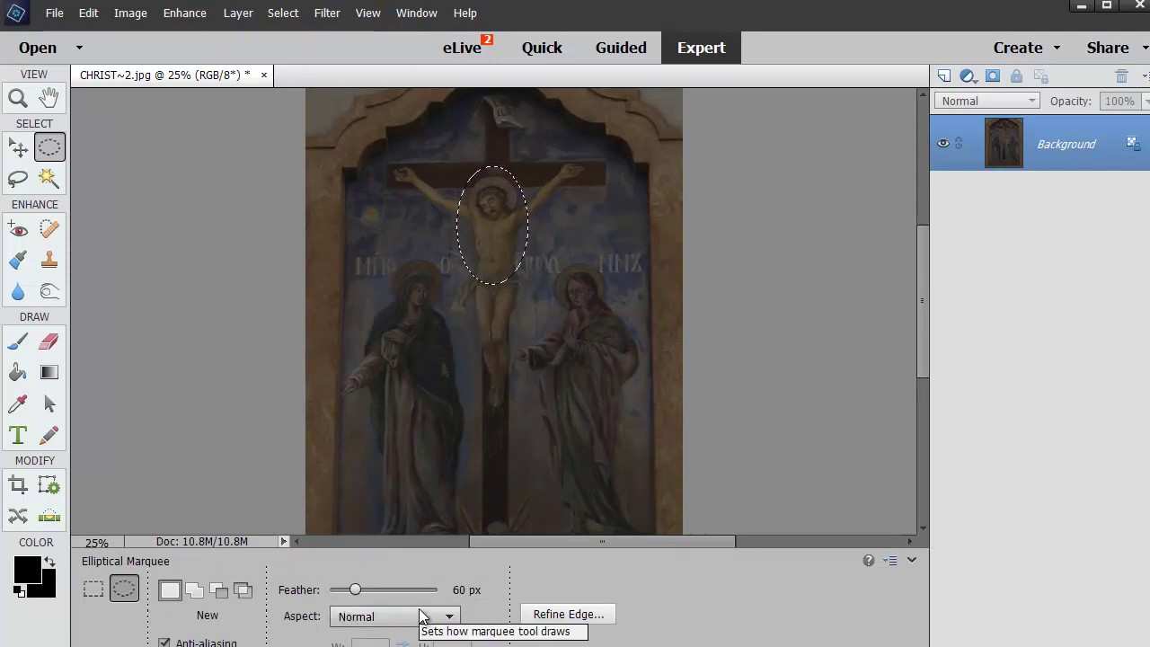
- Check the Select menu's Feather settings and close them without changes
{"action": "left_click", "coordinate": [293, 18]}
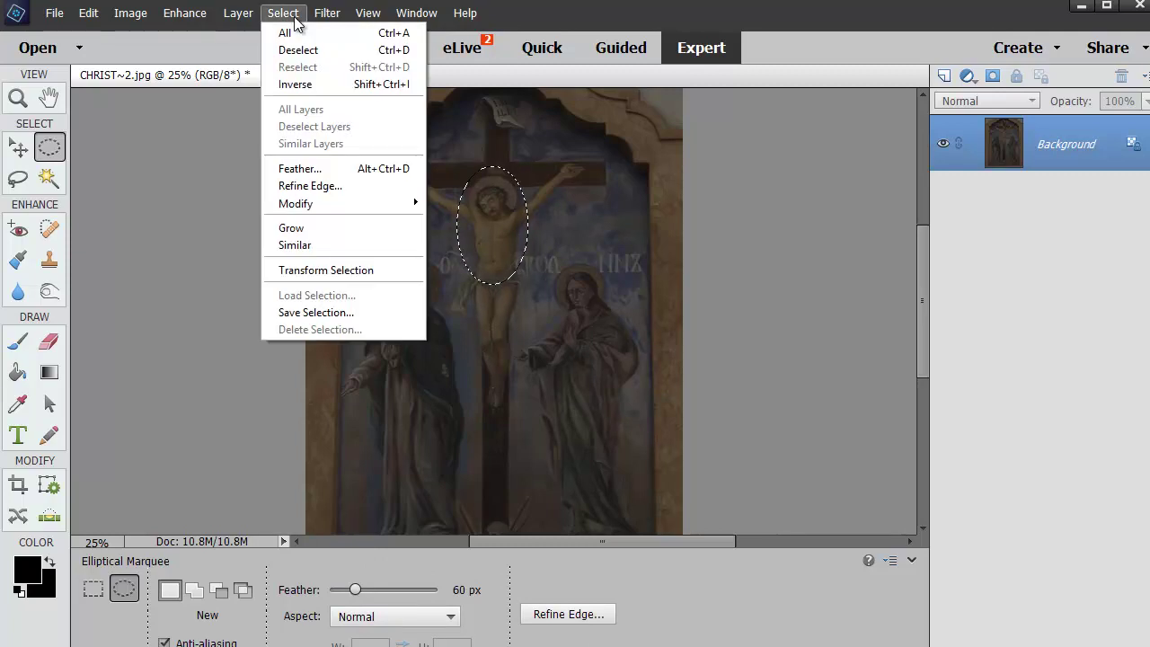
{"action": "left_click", "coordinate": [296, 169]}
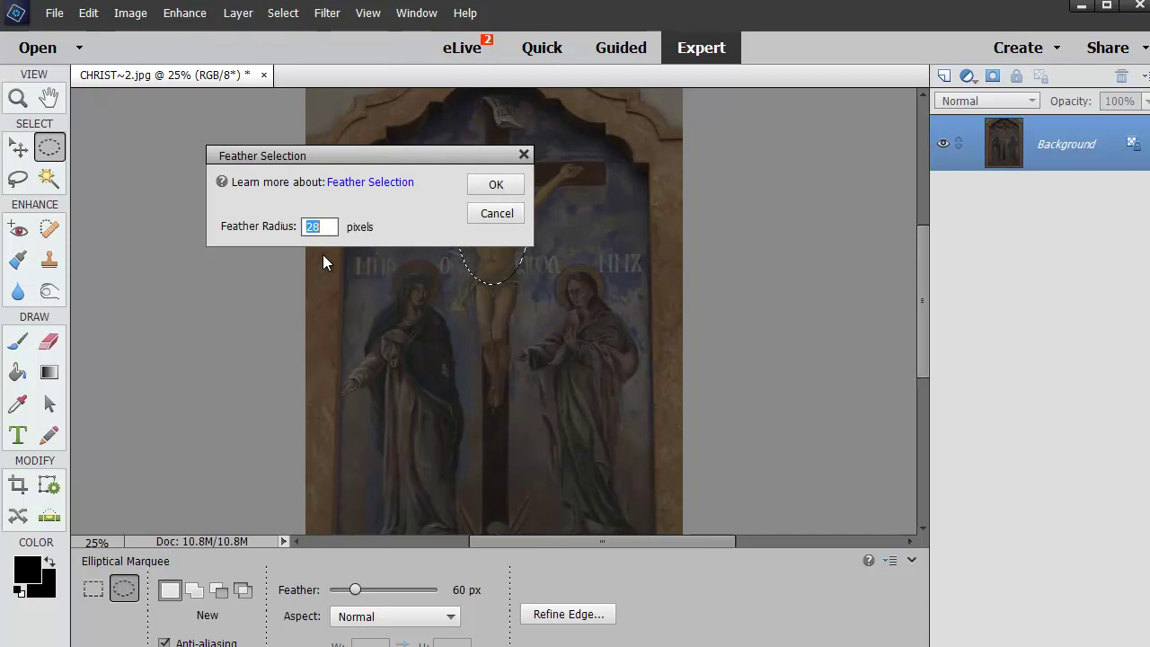
{"action": "left_click", "coordinate": [484, 215]}
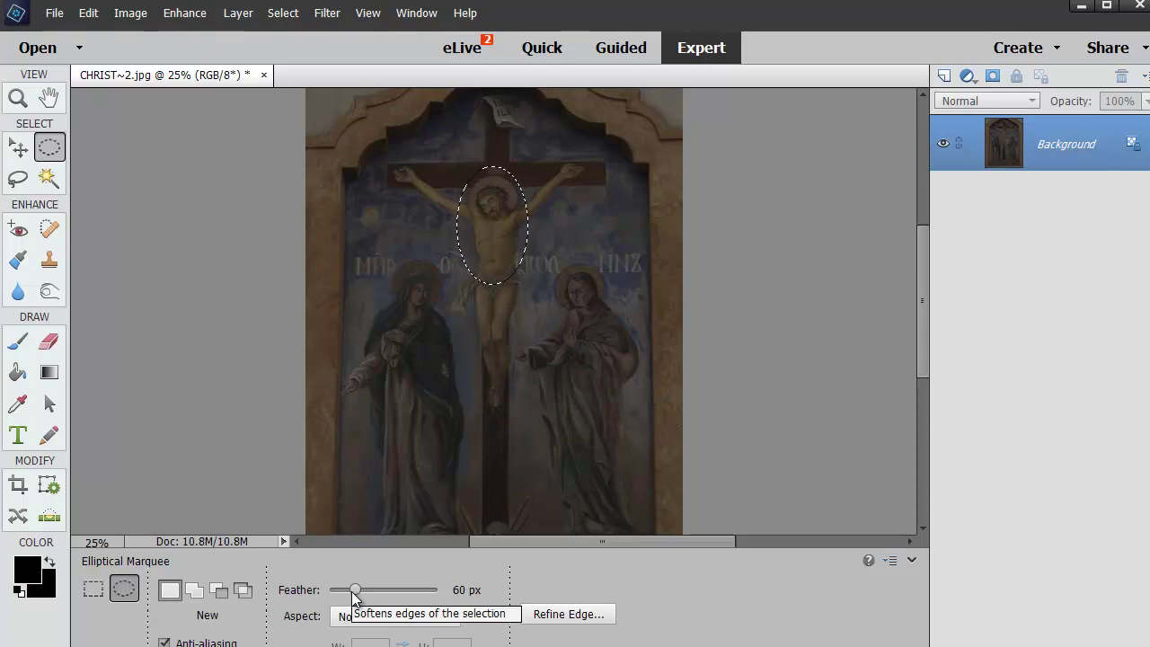
{"action": "left_click", "coordinate": [285, 13]}
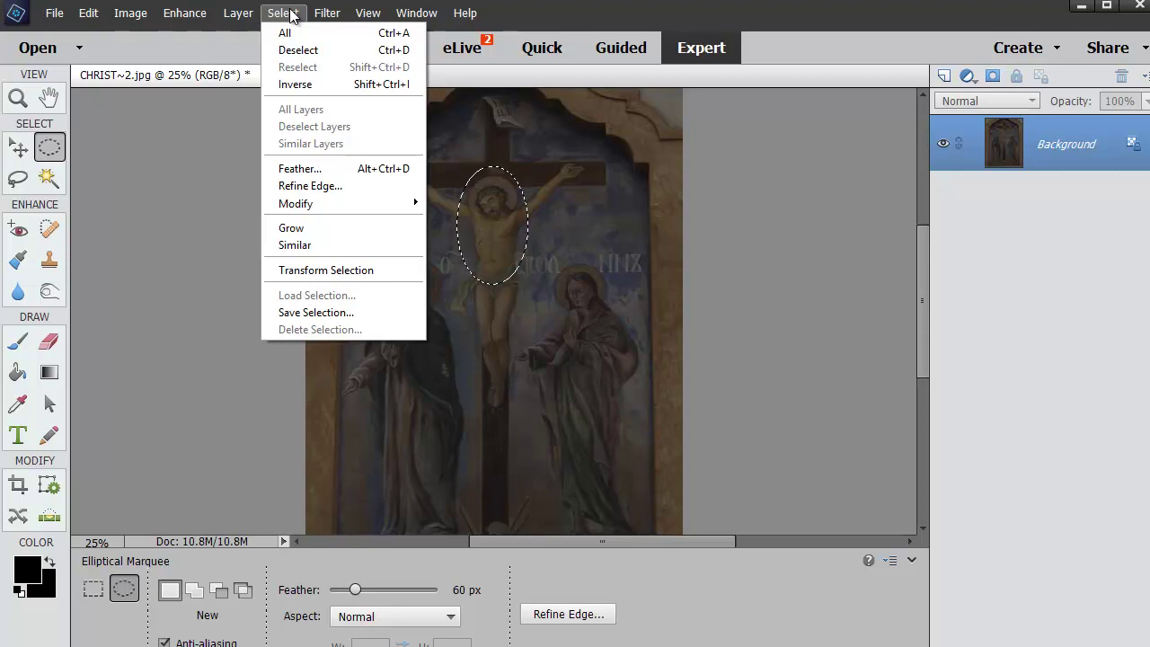
{"action": "left_click", "coordinate": [286, 13]}
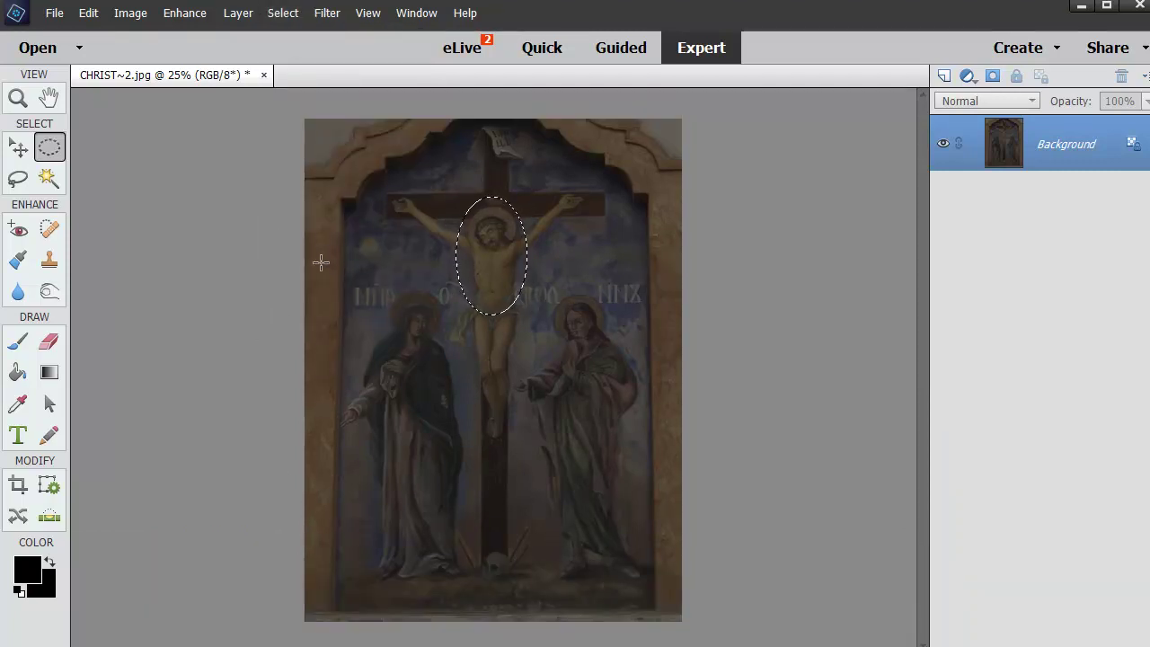
- Trial a Levels midtone brightening, reset and cancel it, then redraw the oval around Christ
{"action": "key", "text": "ctrl+l"}
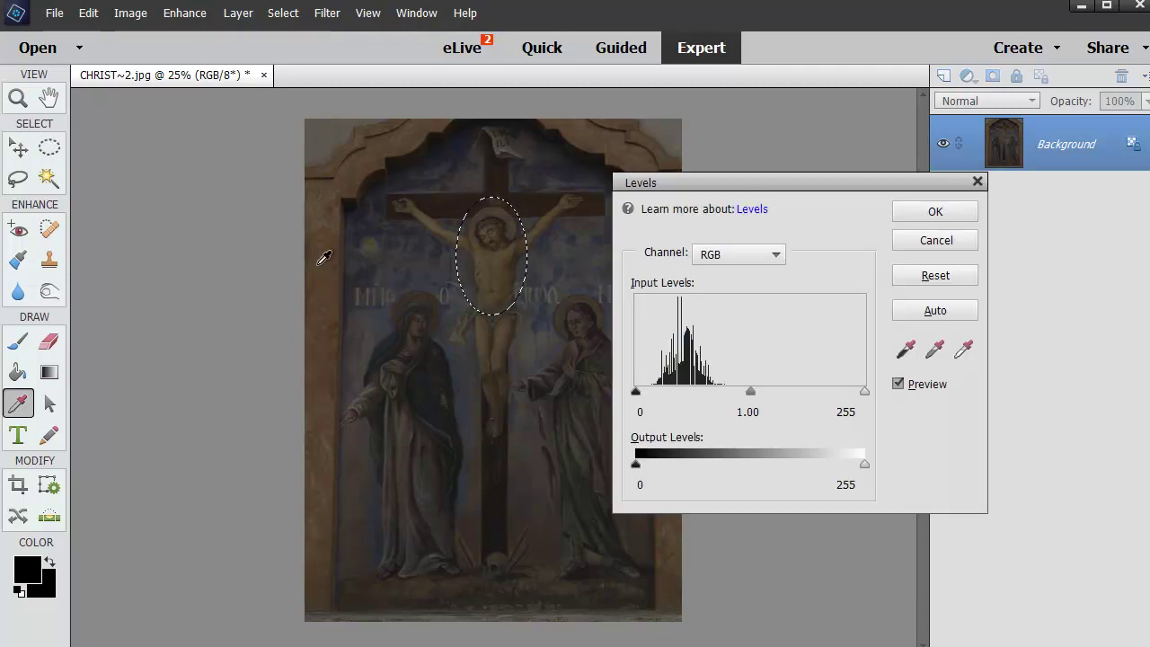
{"action": "left_click_drag", "start_coordinate": [752, 393], "coordinate": [707, 390]}
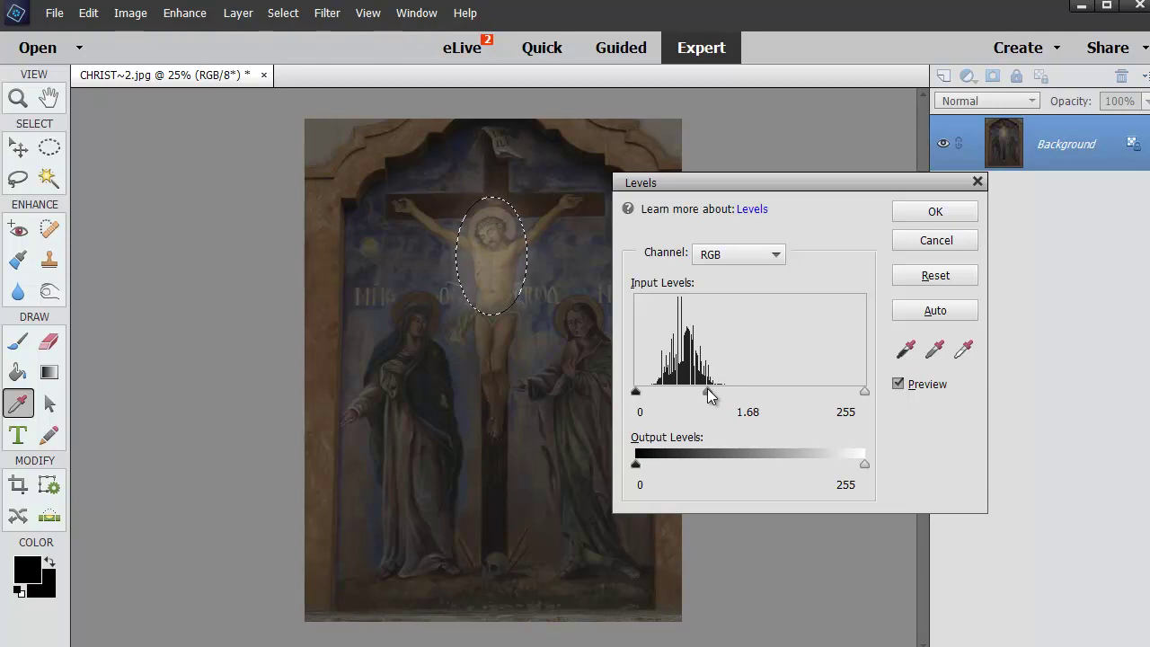
{"action": "key", "text": "ctrl+h"}
{"action": "left_click", "coordinate": [937, 279]}
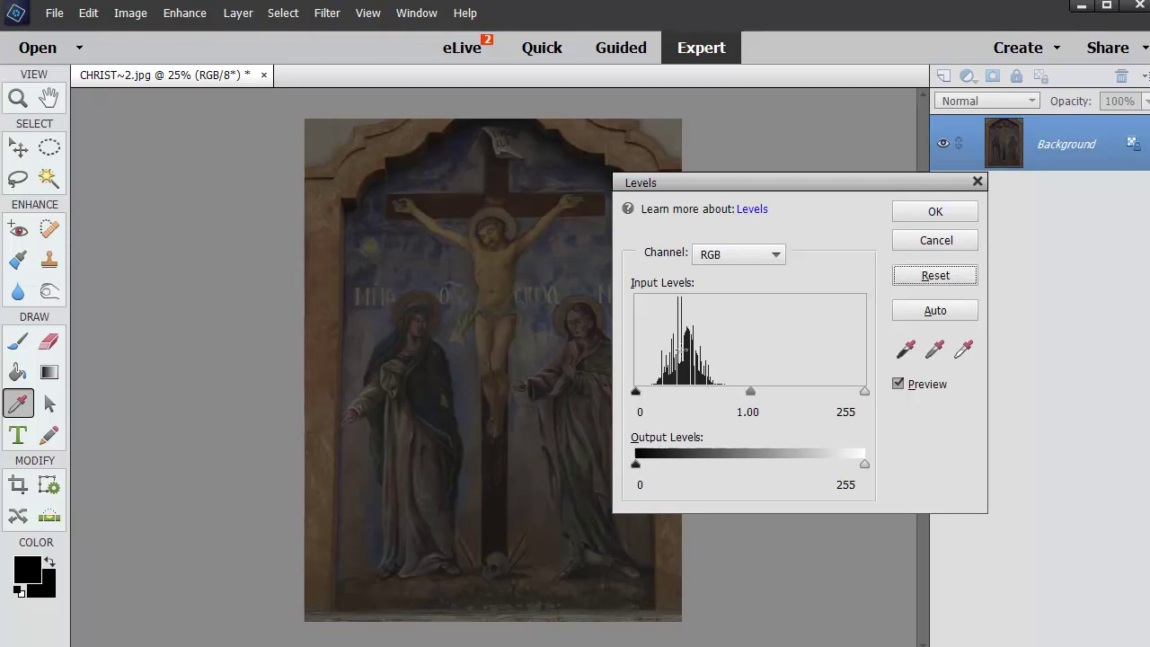
{"action": "left_click", "coordinate": [907, 244]}
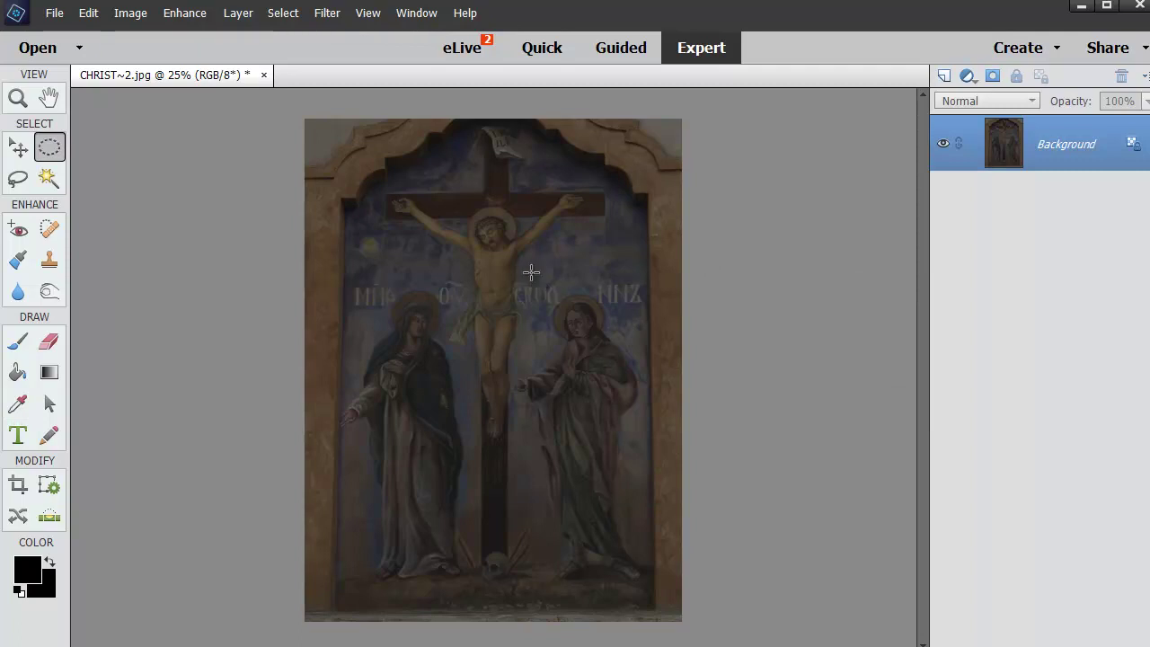
{"action": "left_click_drag", "start_coordinate": [455, 195], "coordinate": [527, 315]}
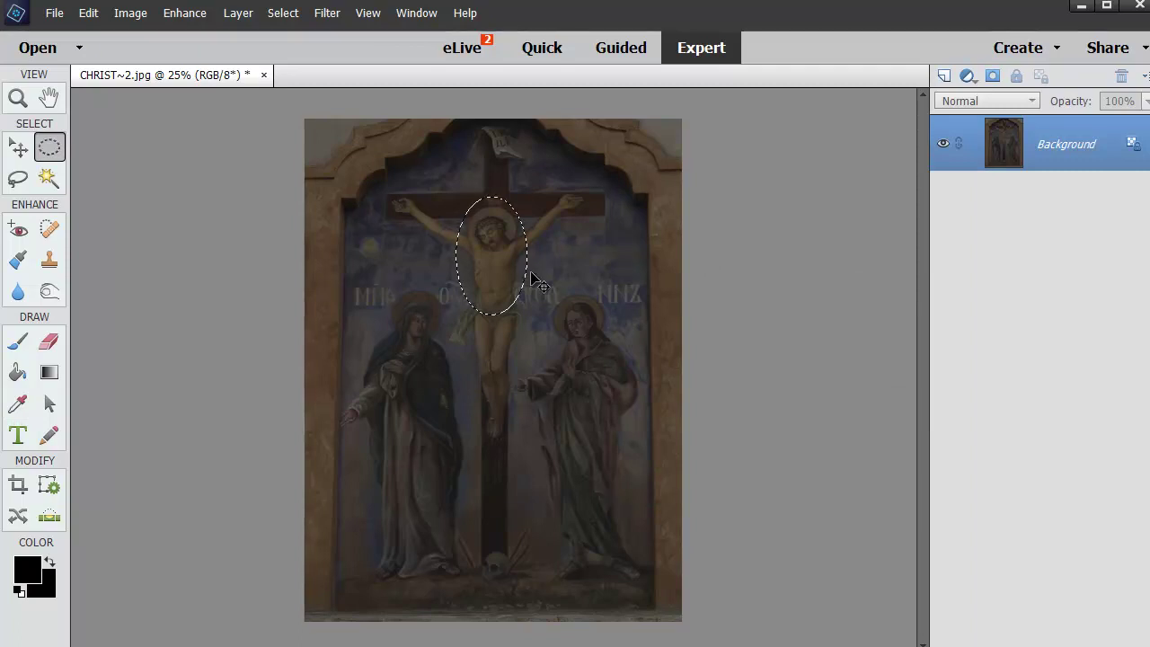
- Add a Levels adjustment layer on the oval and drag the white input down to about 106
{"action": "left_click", "coordinate": [967, 79]}
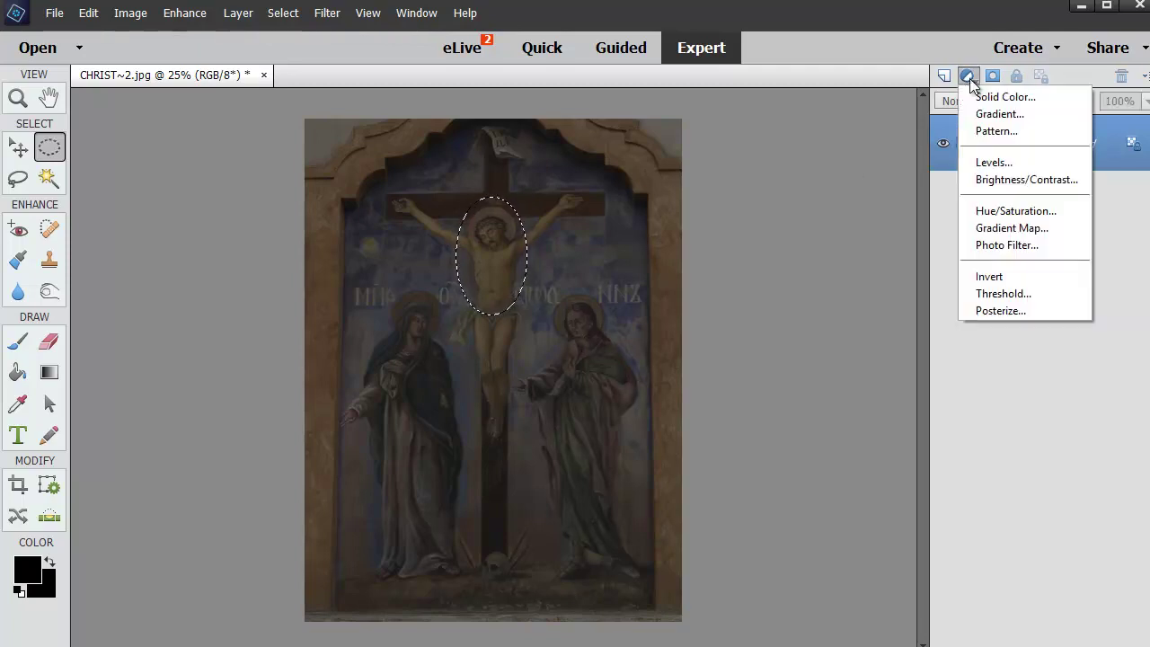
{"action": "left_click", "coordinate": [983, 170]}
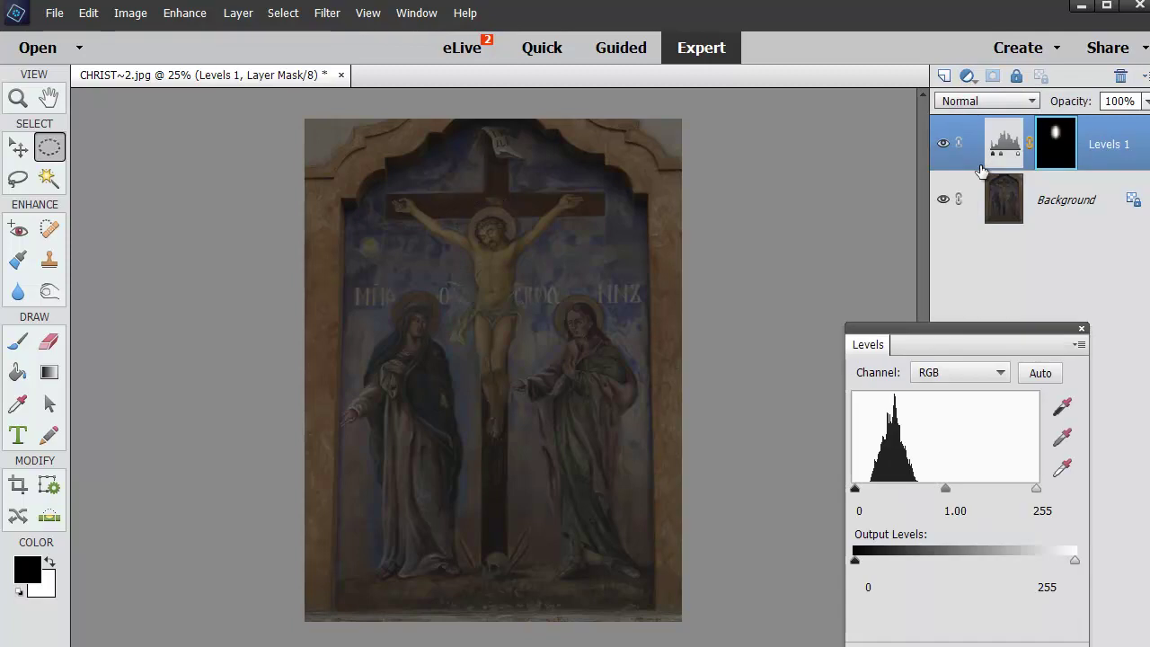
{"action": "left_click_drag", "start_coordinate": [953, 335], "coordinate": [889, 284]}
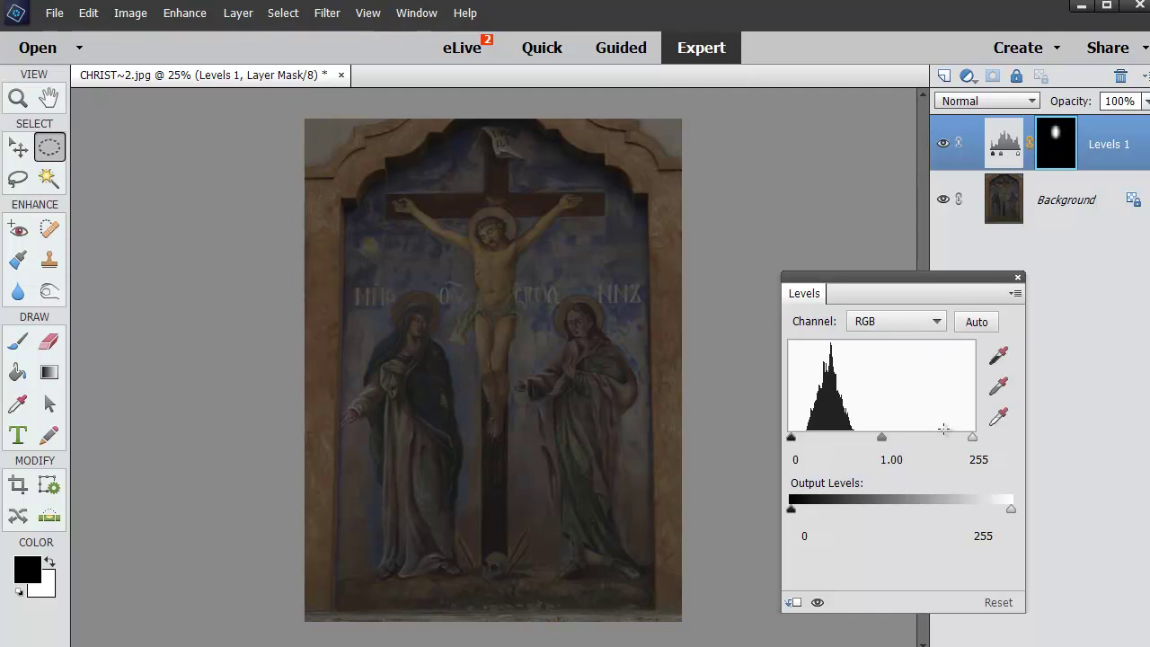
{"action": "left_click_drag", "start_coordinate": [972, 439], "coordinate": [803, 439]}
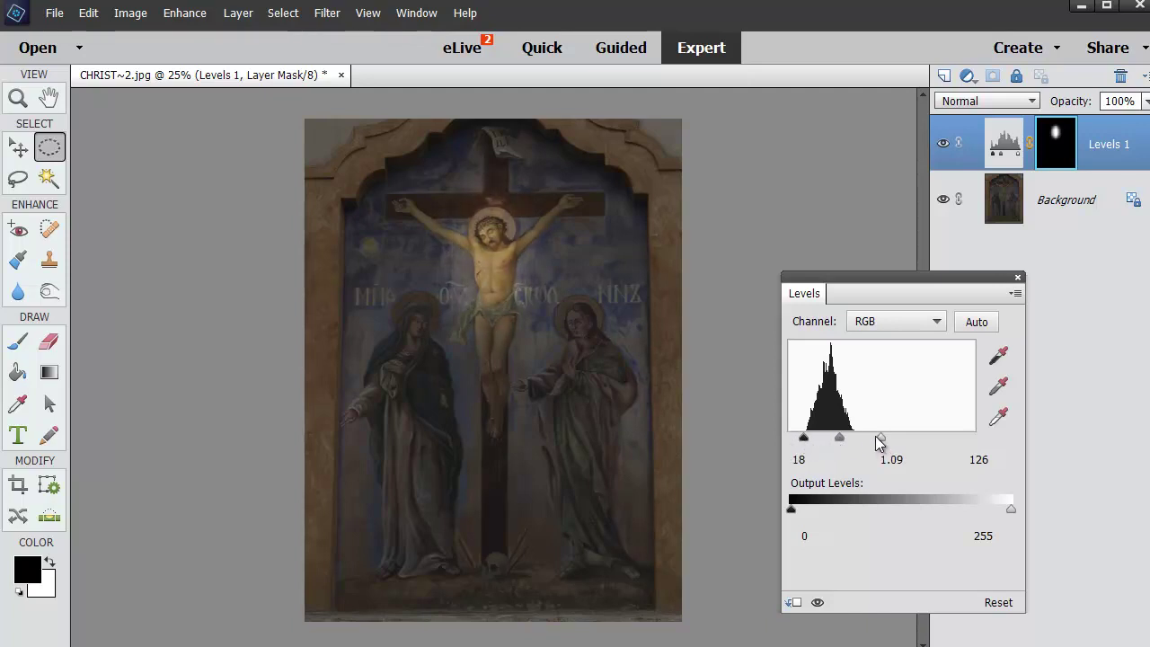
{"action": "left_click_drag", "start_coordinate": [877, 437], "coordinate": [868, 438]}
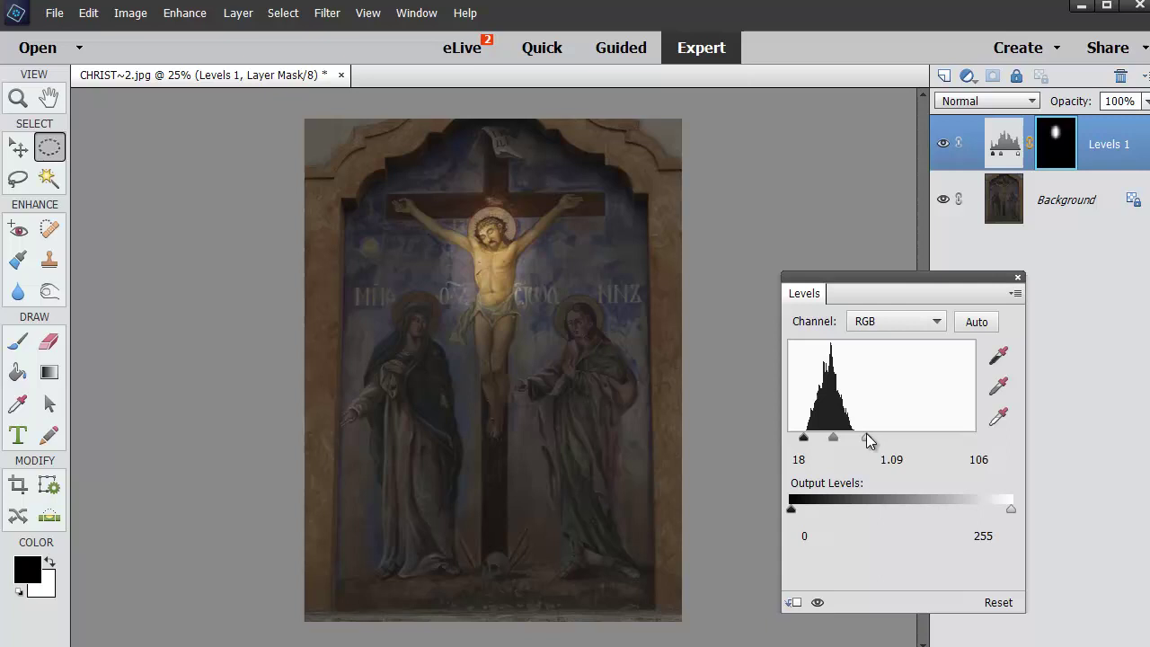
{"action": "left_click", "coordinate": [1019, 278]}
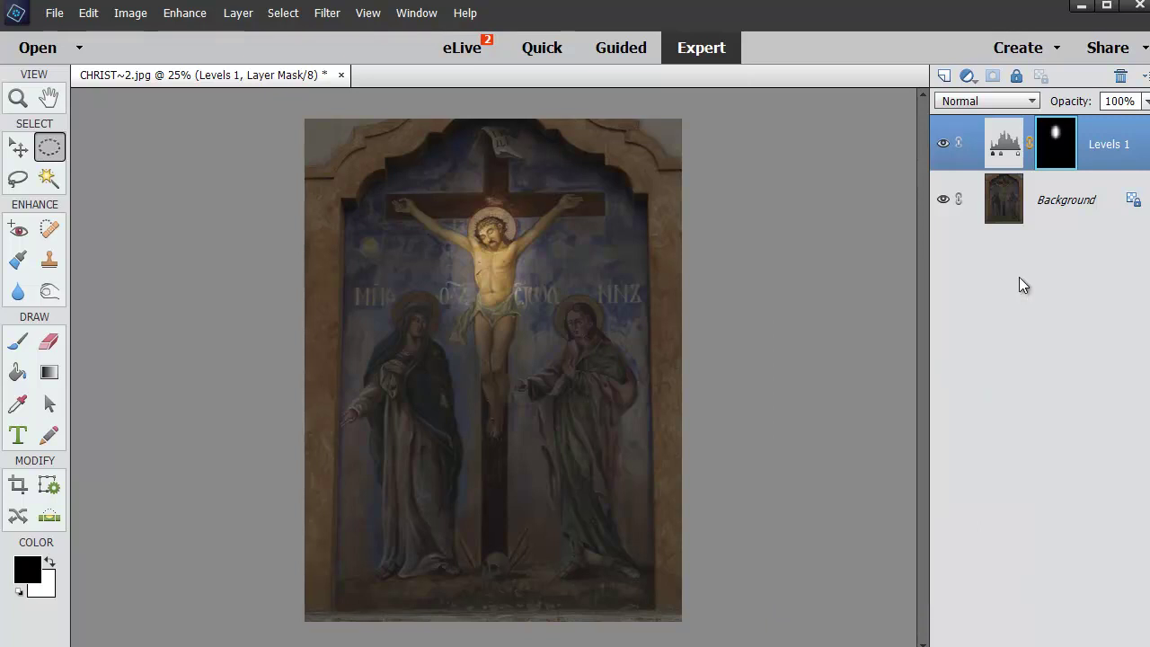
- Reopen Levels 1 and ease the white input back to about 110
{"action": "double_click", "coordinate": [1003, 145]}
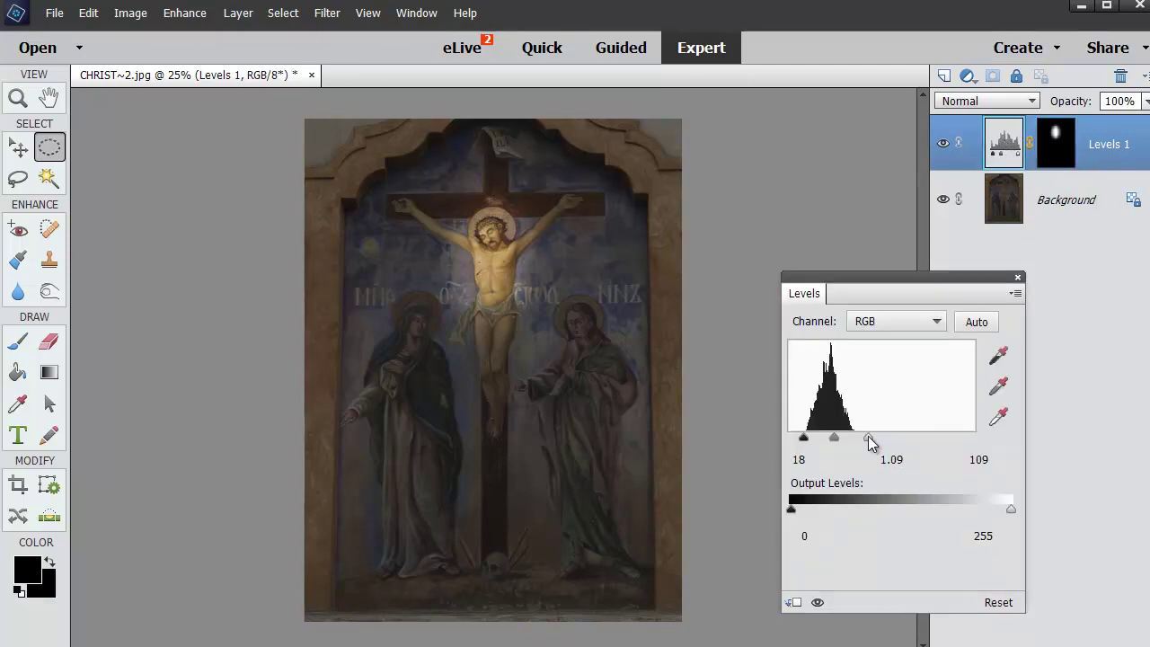
{"action": "mouse_move", "coordinate": [867, 437]}
{"action": "left_mouse_down"}
{"action": "mouse_move", "coordinate": [880, 437]}
{"action": "mouse_move", "coordinate": [868, 435]}
{"action": "left_mouse_up"}
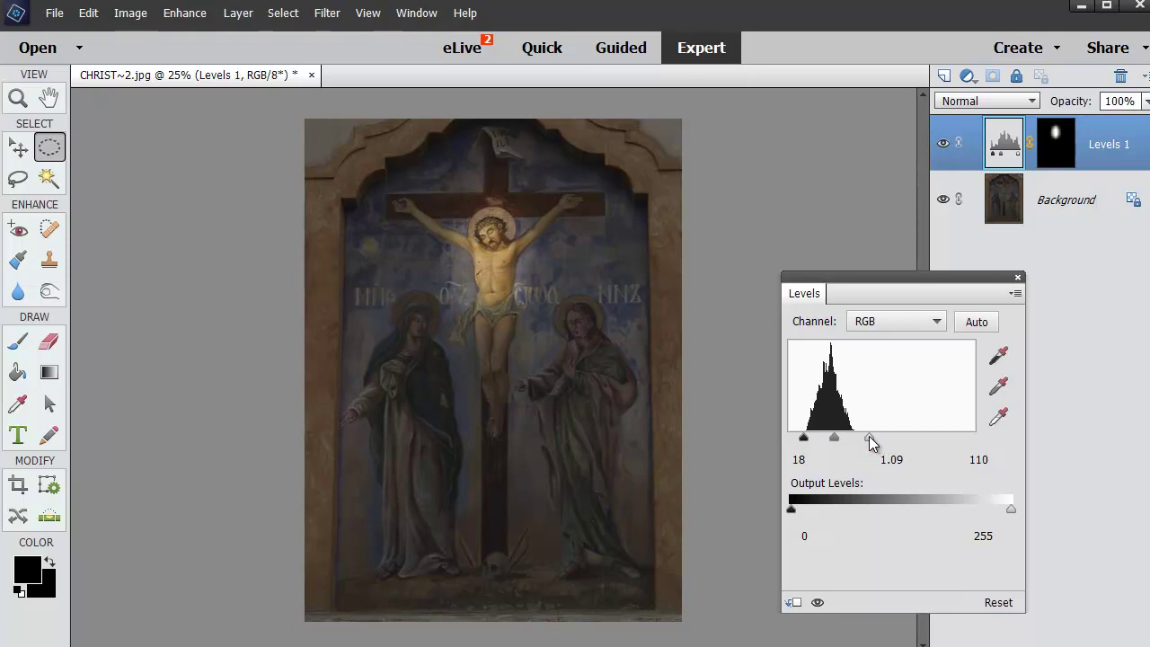
{"action": "left_click", "coordinate": [1017, 279]}
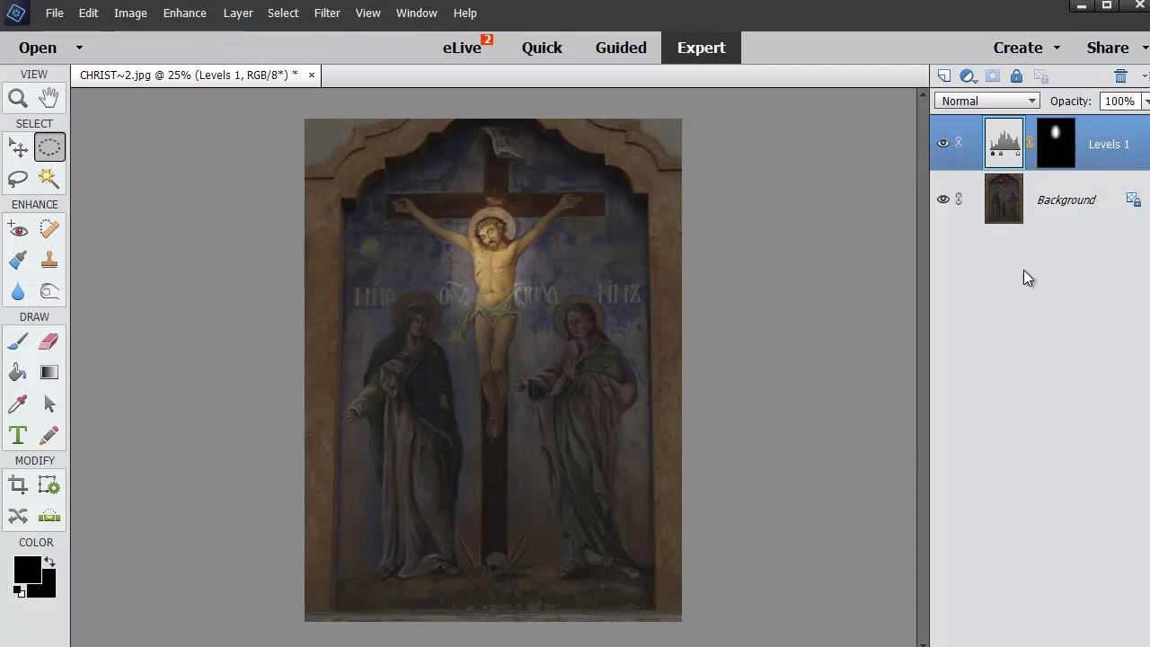
{"action": "left_click", "coordinate": [18, 150]}
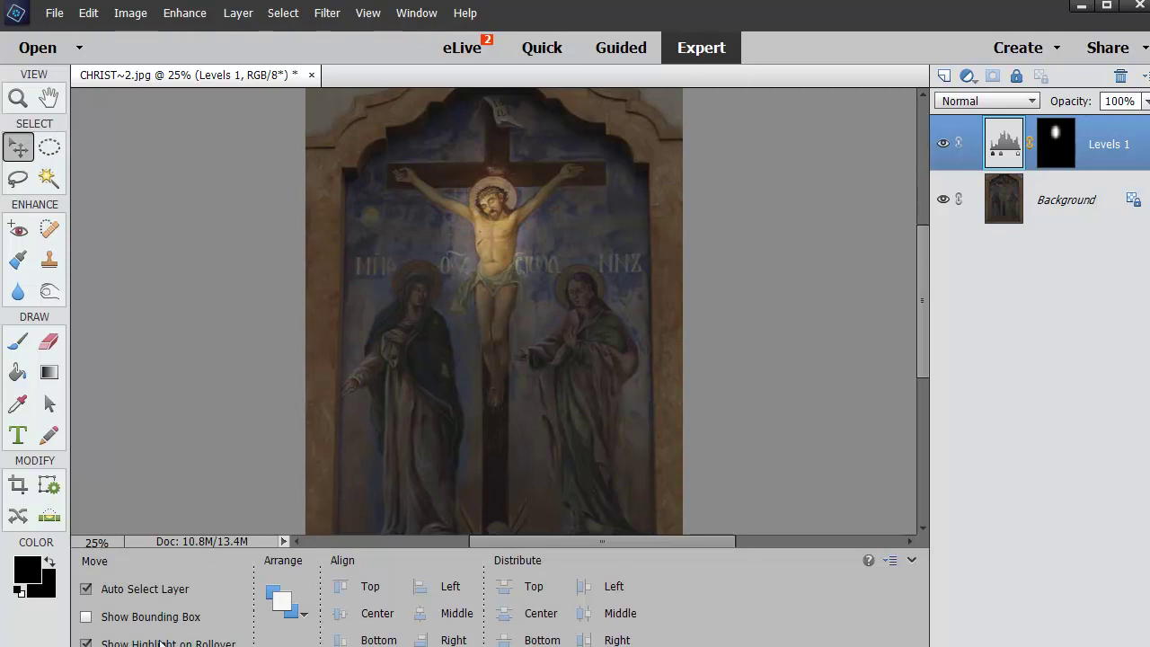
{"action": "left_click_drag", "start_coordinate": [498, 274], "coordinate": [582, 277]}
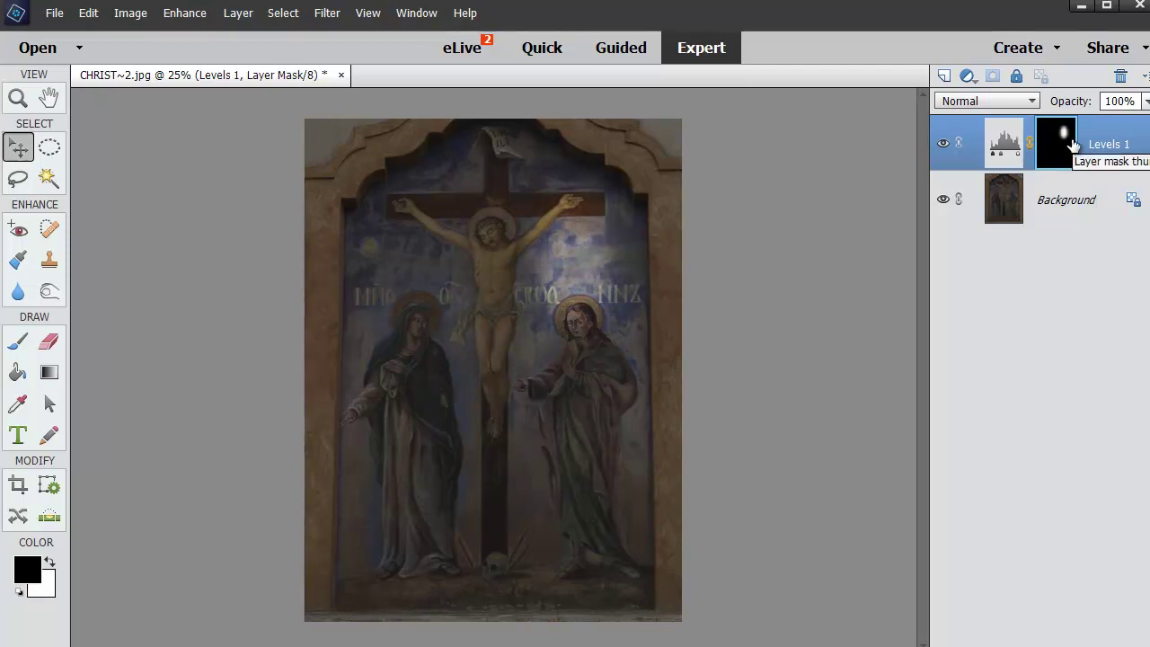
{"action": "left_click_drag", "start_coordinate": [584, 267], "coordinate": [500, 237]}
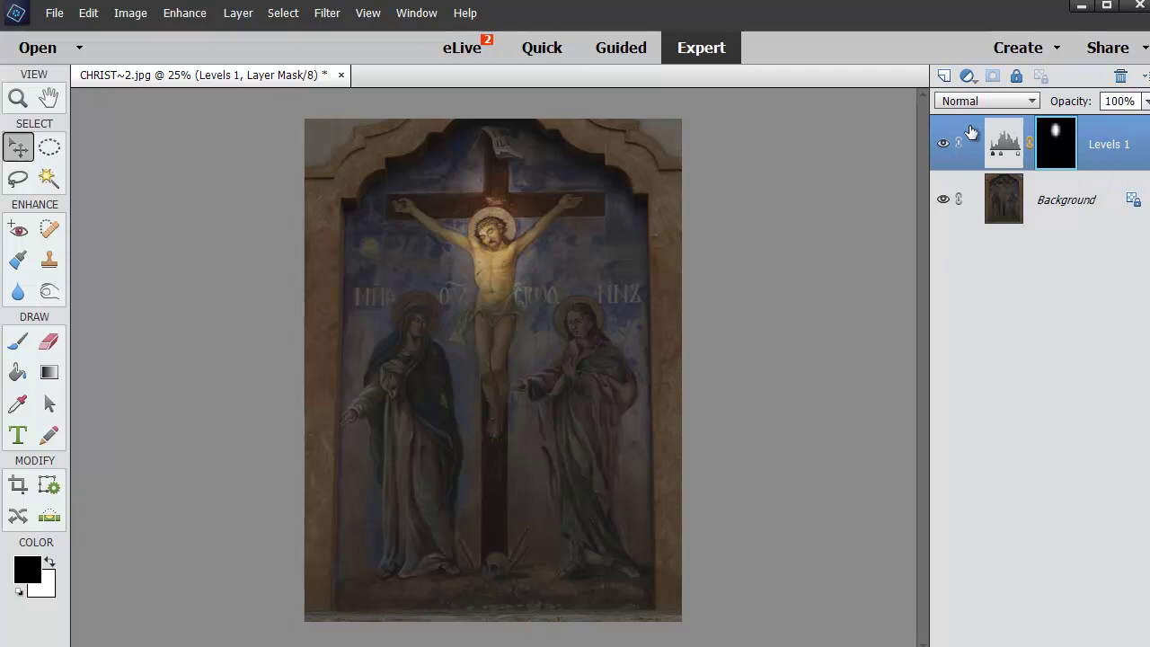
- Duplicate Levels 1 and move the copy's spotlight from Christ onto Mary
{"action": "mouse_move", "coordinate": [971, 132]}
{"action": "left_mouse_down"}
{"action": "mouse_move", "coordinate": [943, 79]}
{"action": "mouse_move", "coordinate": [979, 135]}
{"action": "left_mouse_up"}
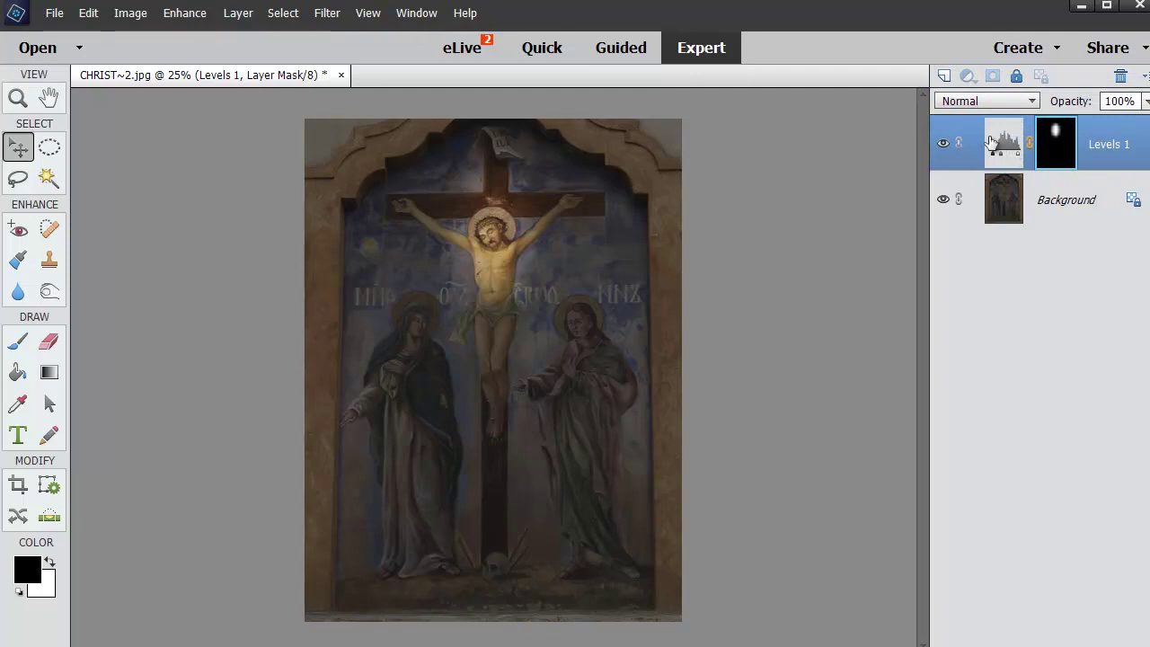
{"action": "left_click_drag", "start_coordinate": [967, 133], "coordinate": [944, 77]}
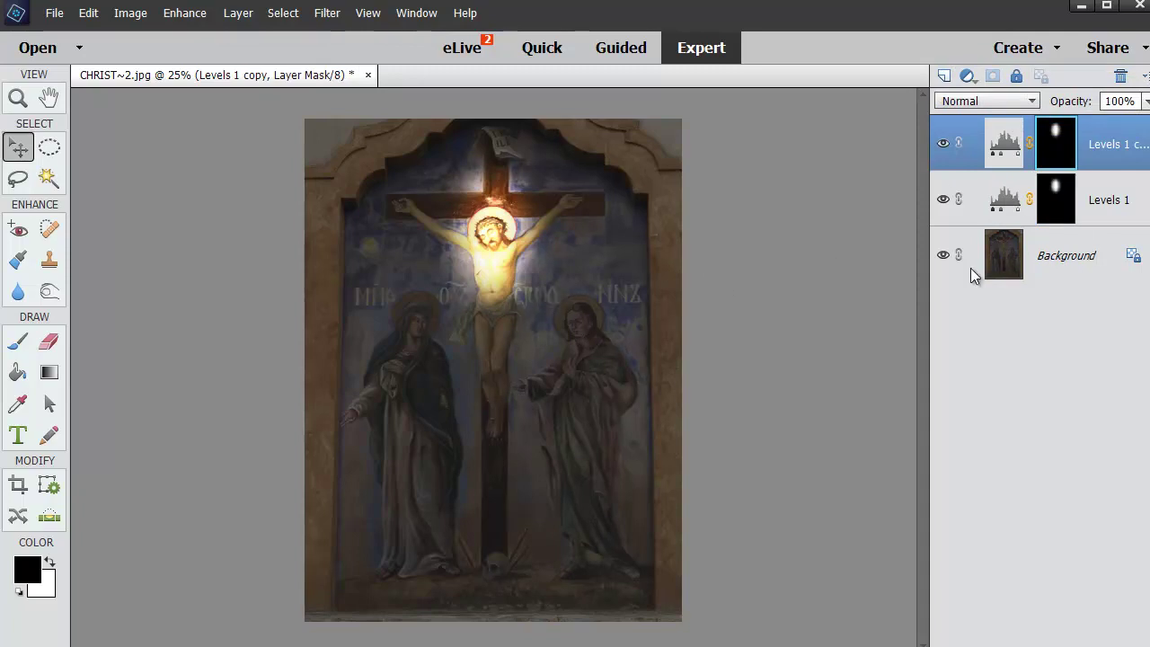
{"action": "left_click_drag", "start_coordinate": [506, 263], "coordinate": [428, 370]}
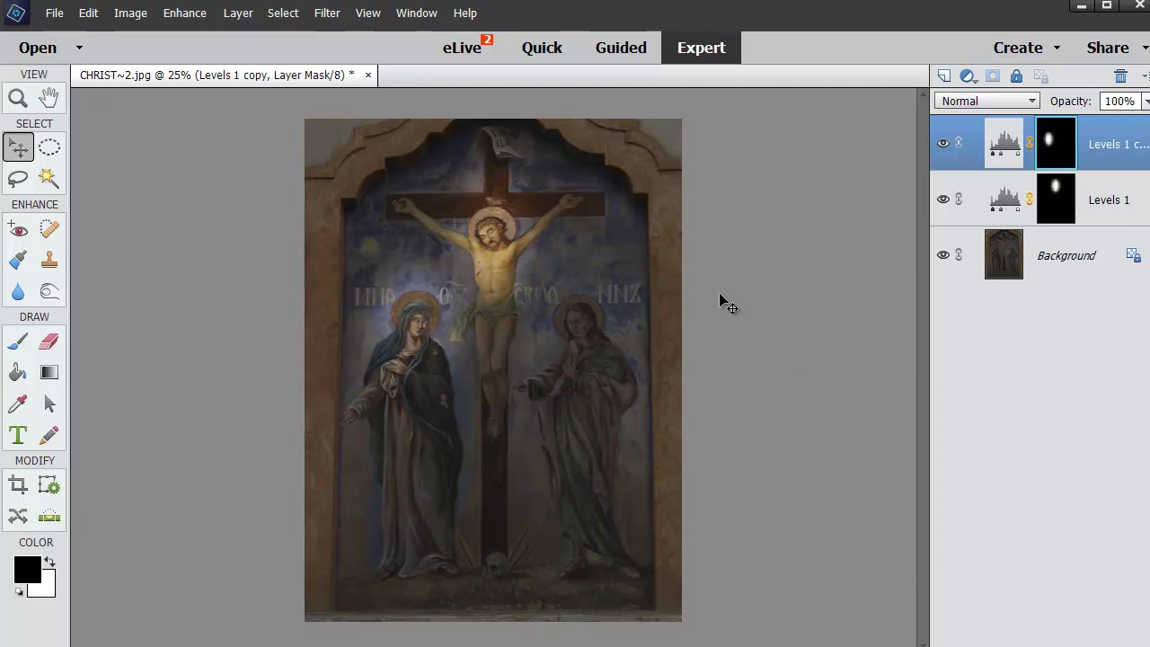
- Toggle Mary's spotlight to compare, then duplicate it and move the copy onto John
{"action": "left_click", "coordinate": [943, 140]}
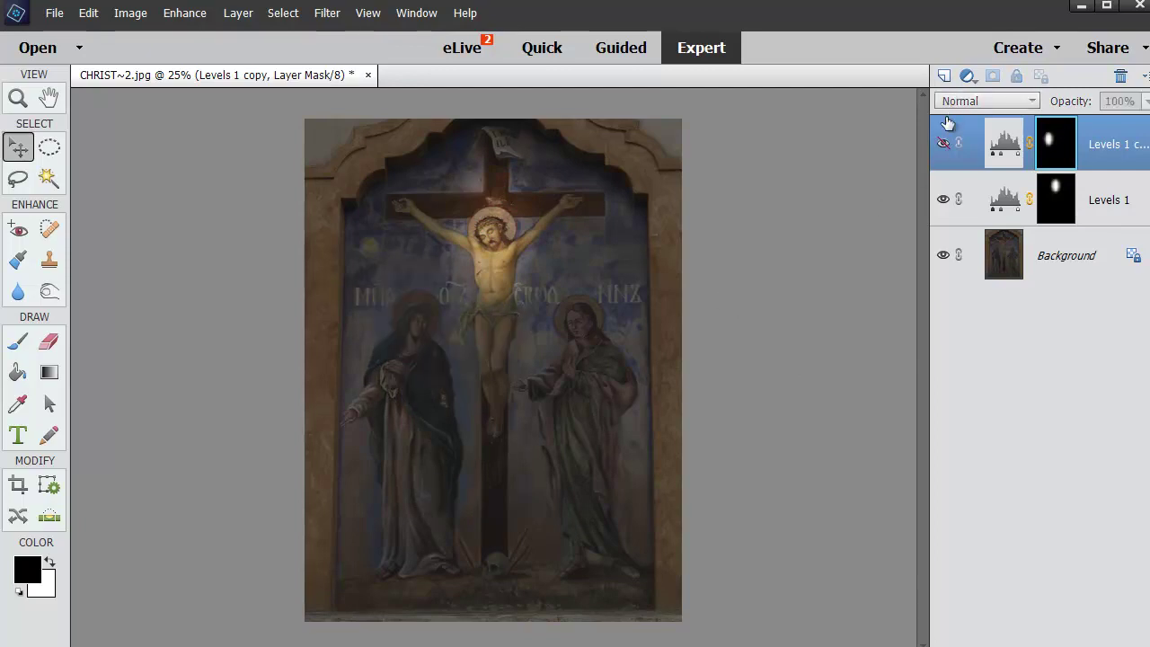
{"action": "left_click", "coordinate": [943, 146]}
{"action": "left_click", "coordinate": [943, 144]}
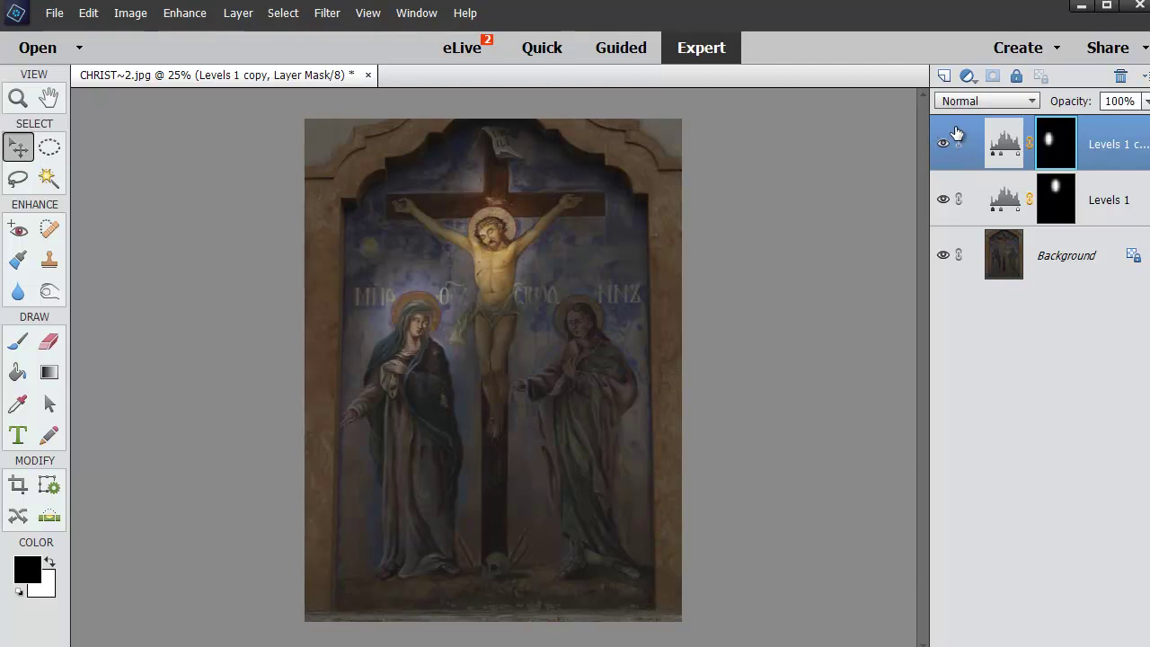
{"action": "left_click", "coordinate": [943, 144]}
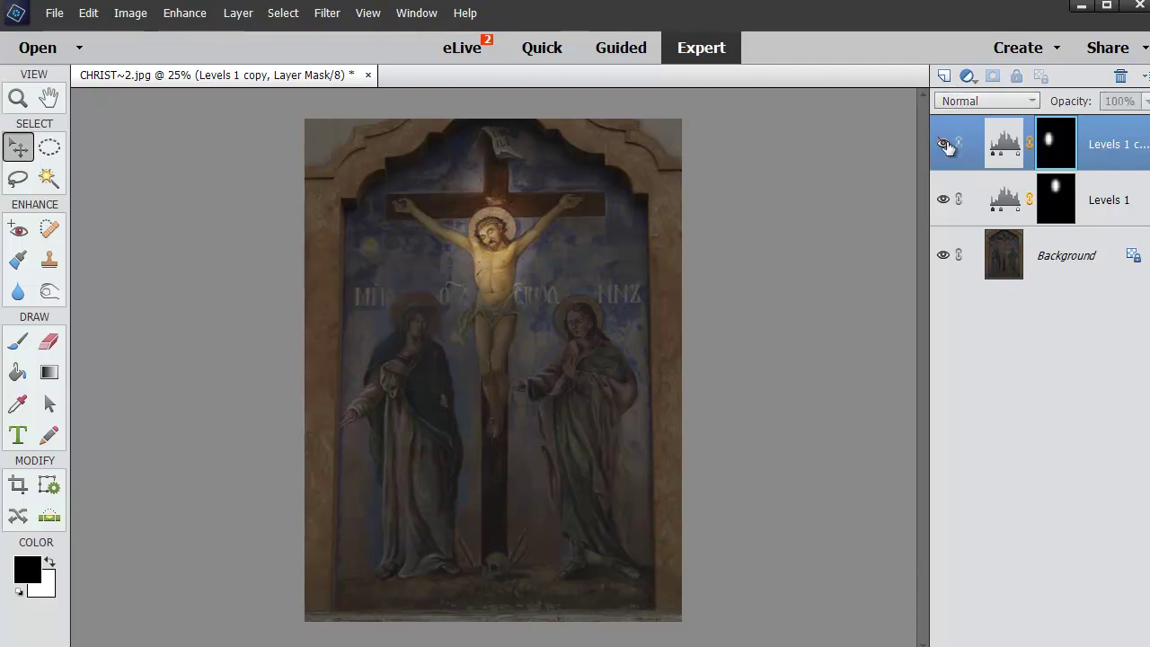
{"action": "left_click", "coordinate": [944, 144]}
{"action": "left_click_drag", "start_coordinate": [944, 142], "coordinate": [950, 76]}
{"action": "left_click_drag", "start_coordinate": [413, 338], "coordinate": [577, 366]}
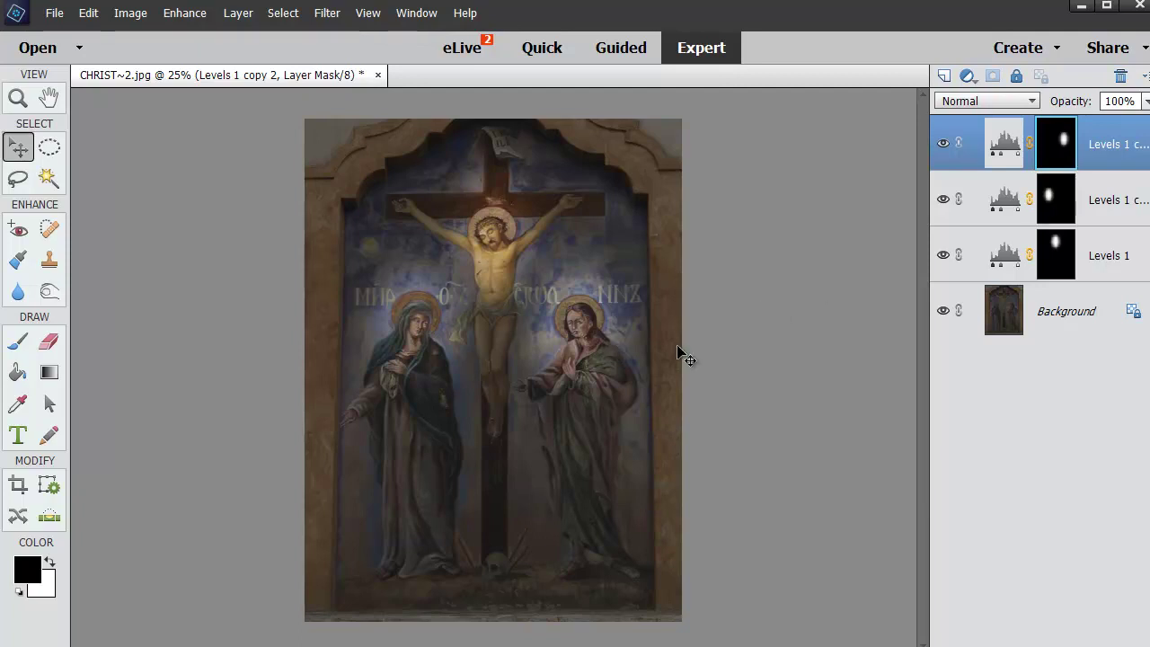
- Lower the top Levels layer's white input from 106 to 100 and select its mask
{"action": "double_click", "coordinate": [1004, 144]}
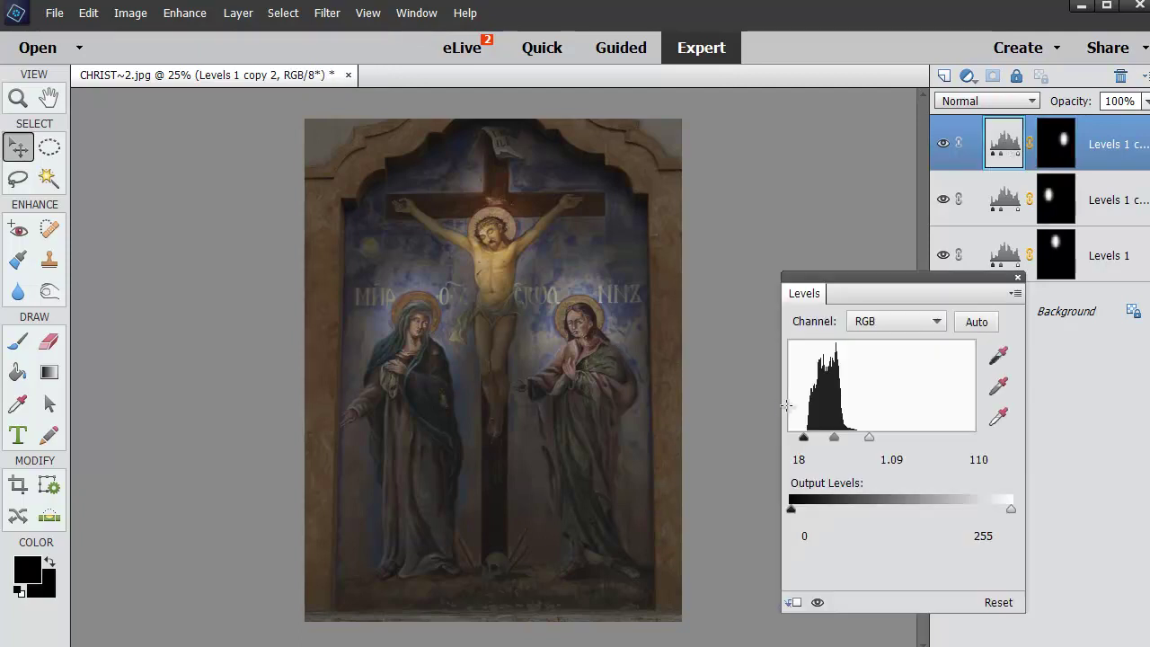
{"action": "left_click_drag", "start_coordinate": [865, 437], "coordinate": [861, 436]}
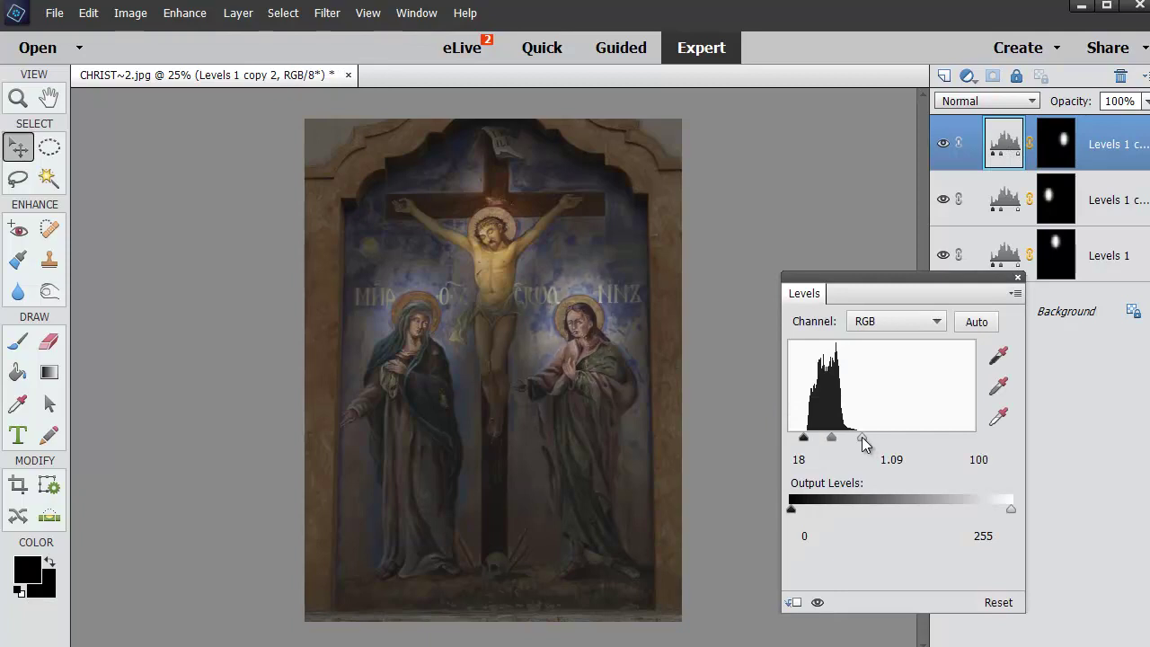
{"action": "left_click", "coordinate": [1017, 277]}
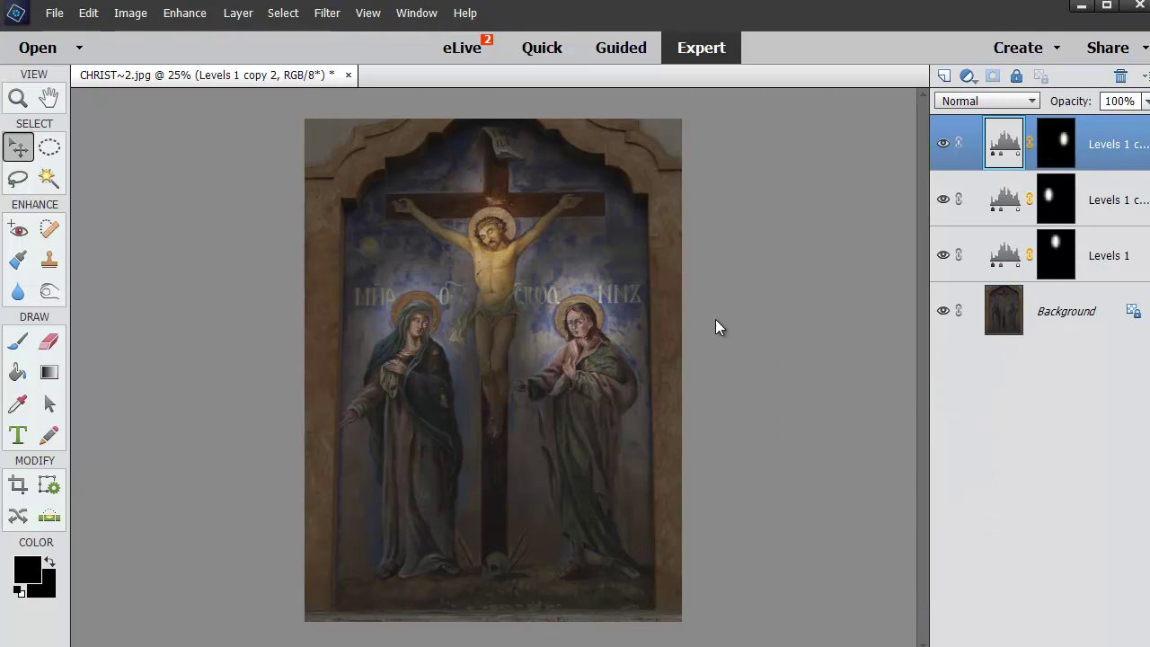
{"action": "left_click", "coordinate": [1060, 142]}
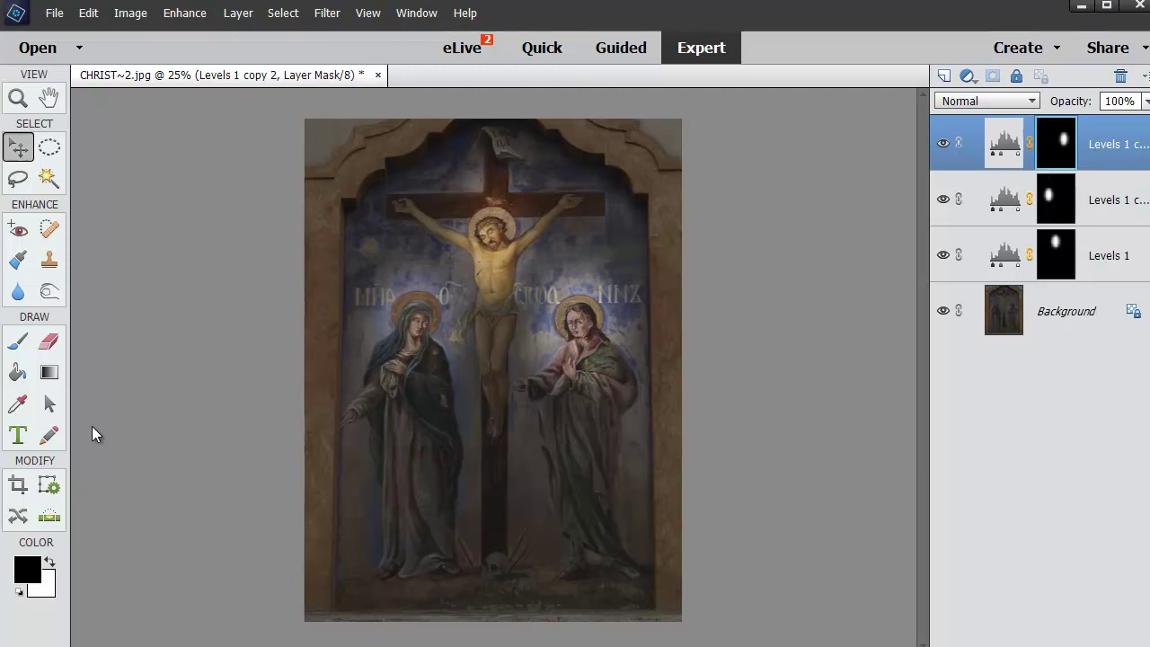
- With the Brush, paint the top mask black then white to reshape John's spotlight
{"action": "left_click", "coordinate": [14, 346]}
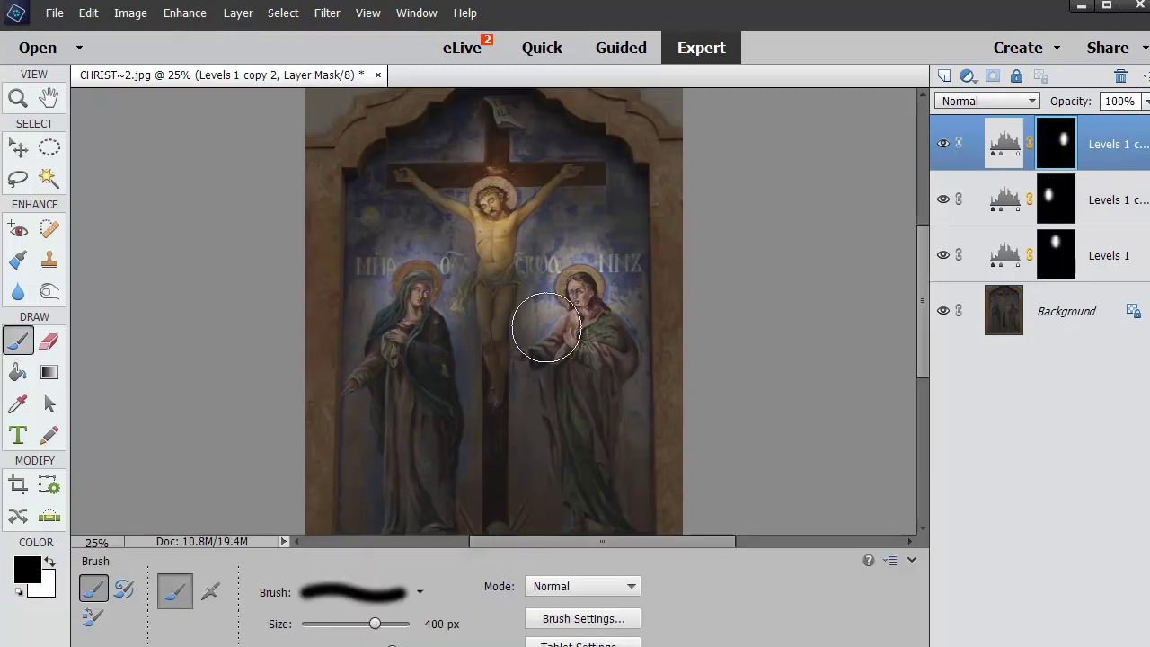
{"action": "mouse_move", "coordinate": [566, 278]}
{"action": "left_mouse_down"}
{"action": "mouse_move", "coordinate": [554, 308]}
{"action": "mouse_move", "coordinate": [597, 308]}
{"action": "mouse_move", "coordinate": [569, 273]}
{"action": "mouse_move", "coordinate": [537, 316]}
{"action": "mouse_move", "coordinate": [607, 295]}
{"action": "mouse_move", "coordinate": [576, 269]}
{"action": "mouse_move", "coordinate": [567, 320]}
{"action": "left_mouse_up"}
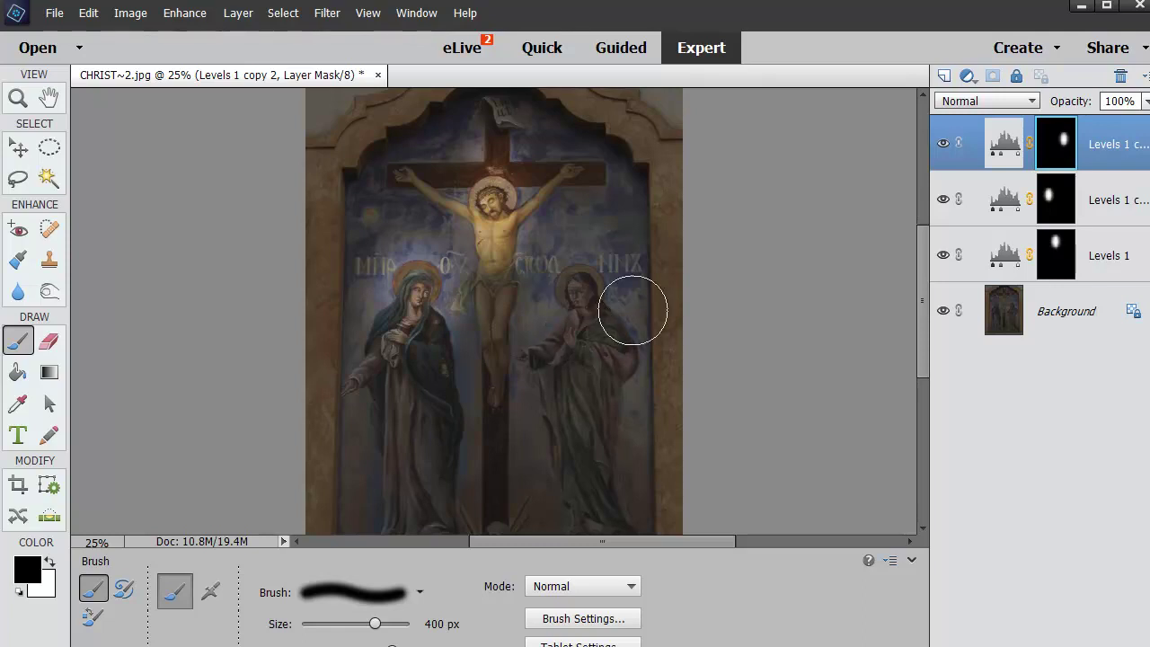
{"action": "mouse_move", "coordinate": [563, 260]}
{"action": "left_mouse_down"}
{"action": "mouse_move", "coordinate": [544, 314]}
{"action": "mouse_move", "coordinate": [572, 334]}
{"action": "mouse_move", "coordinate": [622, 300]}
{"action": "mouse_move", "coordinate": [619, 252]}
{"action": "mouse_move", "coordinate": [580, 250]}
{"action": "mouse_move", "coordinate": [560, 290]}
{"action": "mouse_move", "coordinate": [581, 310]}
{"action": "left_mouse_up"}
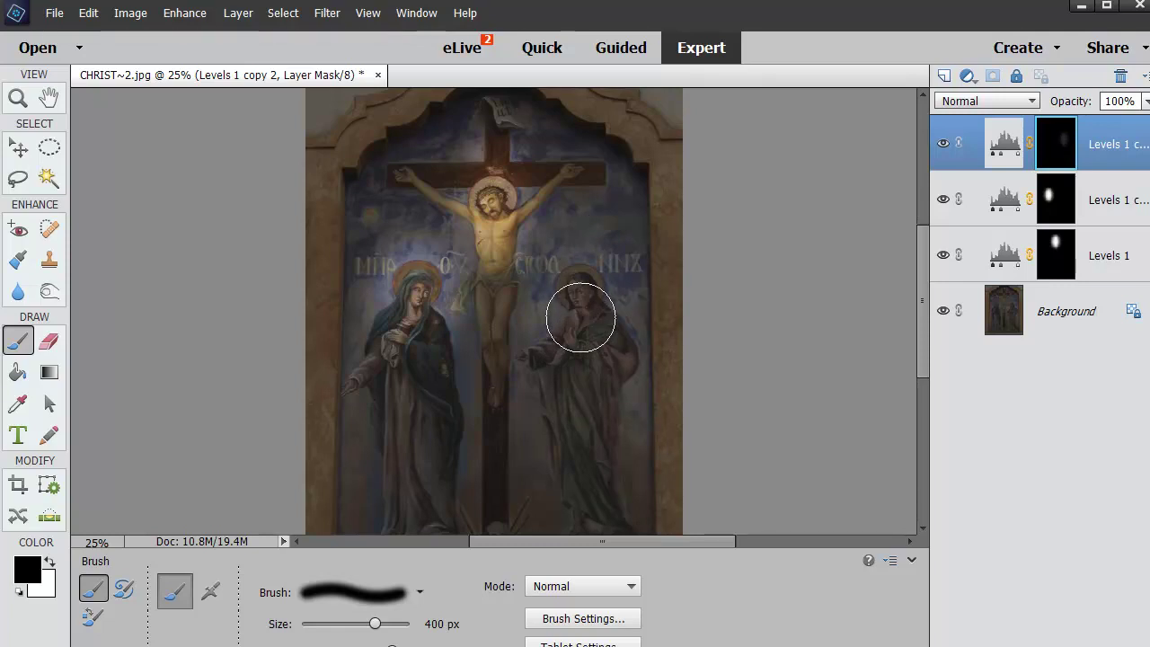
{"action": "key", "text": "x"}
{"action": "mouse_move", "coordinate": [583, 303]}
{"action": "left_mouse_down"}
{"action": "mouse_move", "coordinate": [581, 363]}
{"action": "mouse_move", "coordinate": [566, 364]}
{"action": "mouse_move", "coordinate": [594, 286]}
{"action": "mouse_move", "coordinate": [575, 282]}
{"action": "mouse_move", "coordinate": [608, 410]}
{"action": "left_mouse_up"}
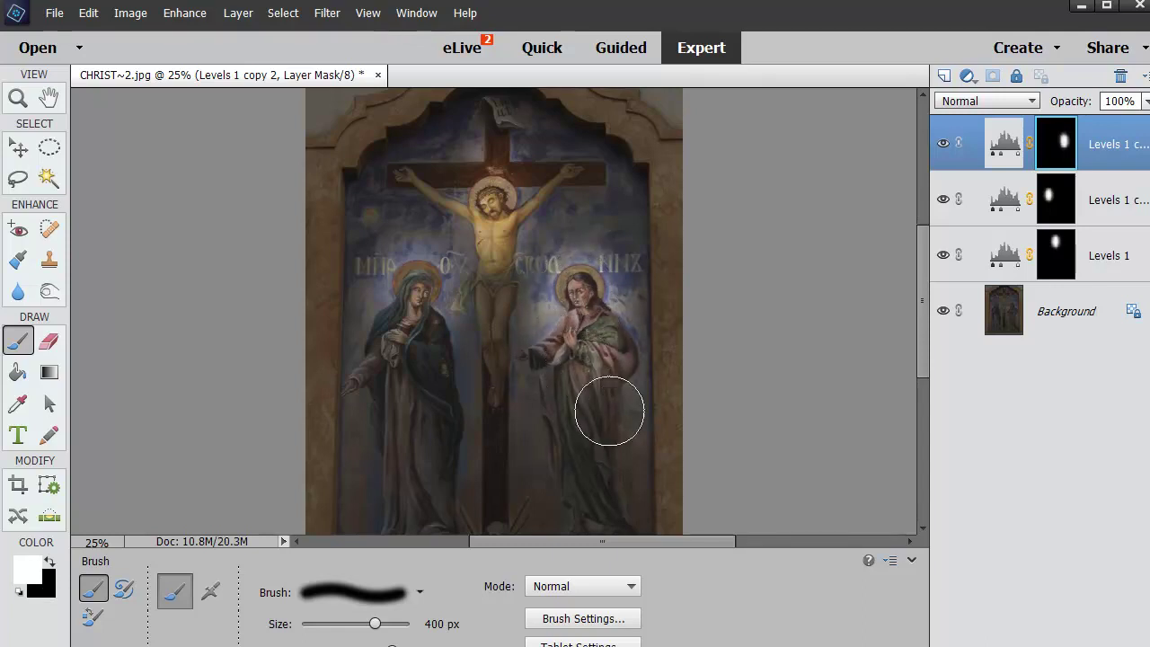
{"action": "mouse_move", "coordinate": [600, 299]}
{"action": "left_mouse_down"}
{"action": "mouse_move", "coordinate": [577, 300]}
{"action": "mouse_move", "coordinate": [557, 354]}
{"action": "left_mouse_up"}
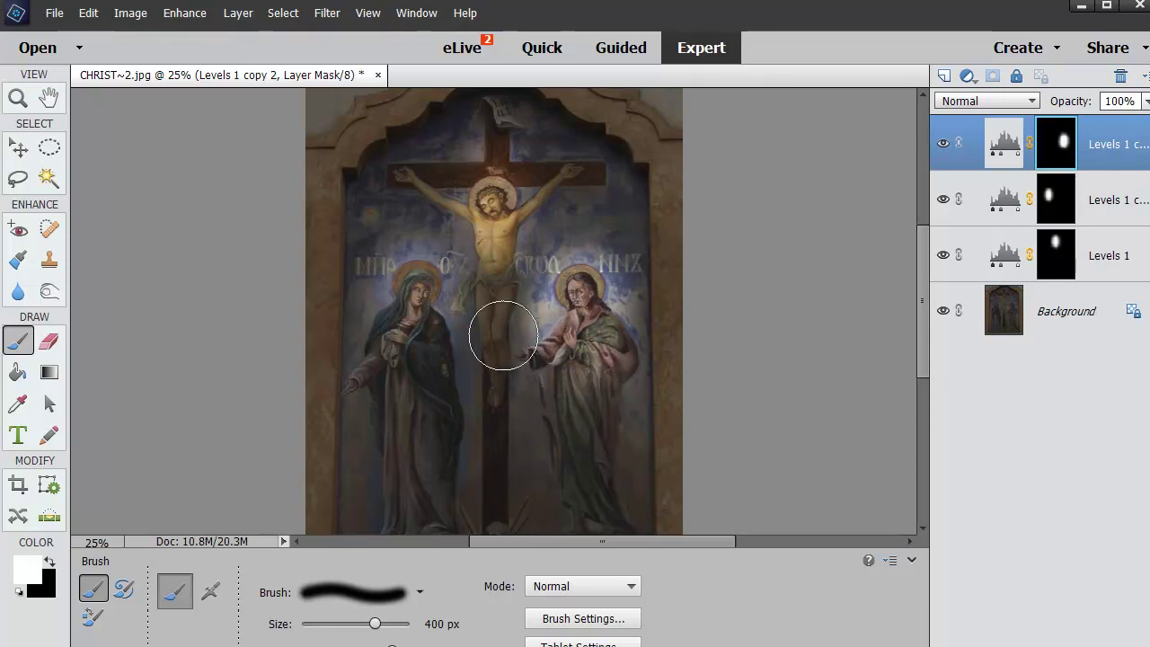
- Paint white on the Levels 1 copy mask over Mary and on Levels 1 down Christ's legs
{"action": "left_click", "coordinate": [1130, 199]}
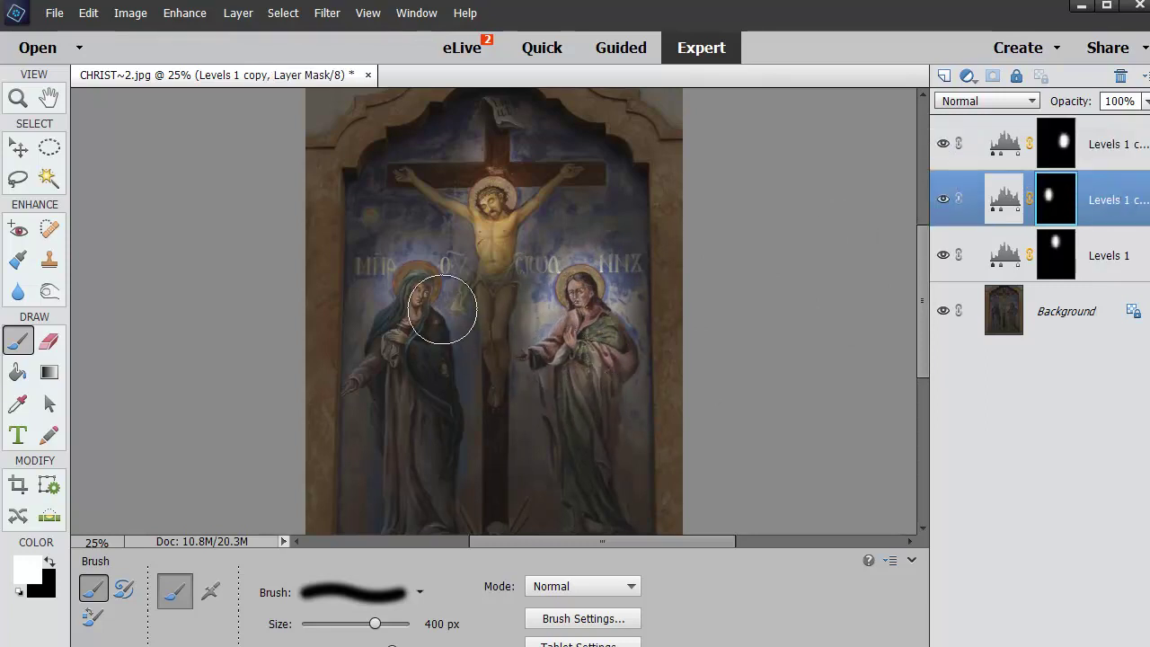
{"action": "left_click_drag", "start_coordinate": [407, 321], "coordinate": [411, 305]}
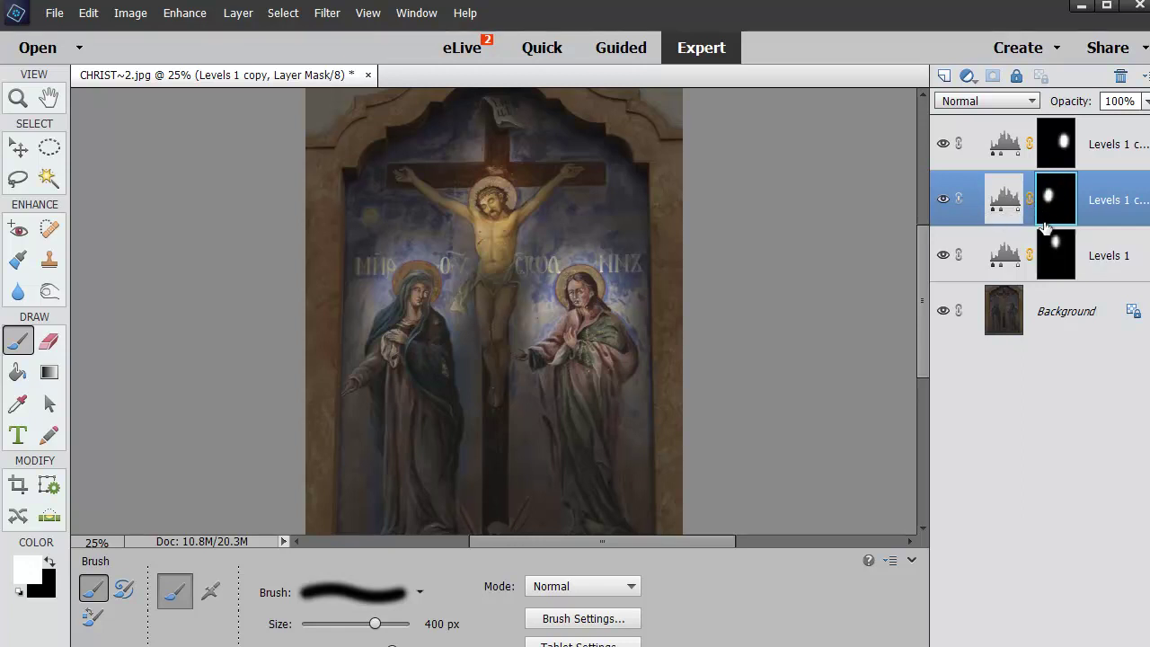
{"action": "left_click", "coordinate": [1098, 256]}
{"action": "mouse_move", "coordinate": [508, 218]}
{"action": "left_mouse_down"}
{"action": "mouse_move", "coordinate": [495, 185]}
{"action": "mouse_move", "coordinate": [493, 357]}
{"action": "left_mouse_up"}
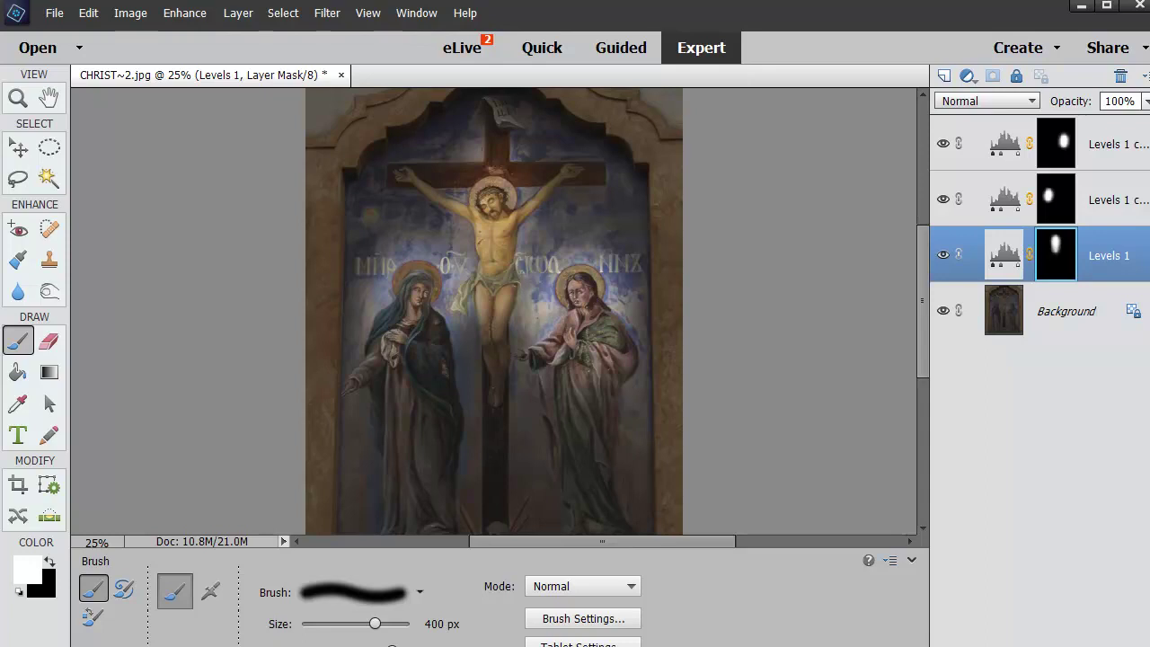
- Paint white over John's chest on the Levels 1 mask, then paint black to tone the glow down
{"action": "left_click", "coordinate": [911, 559]}
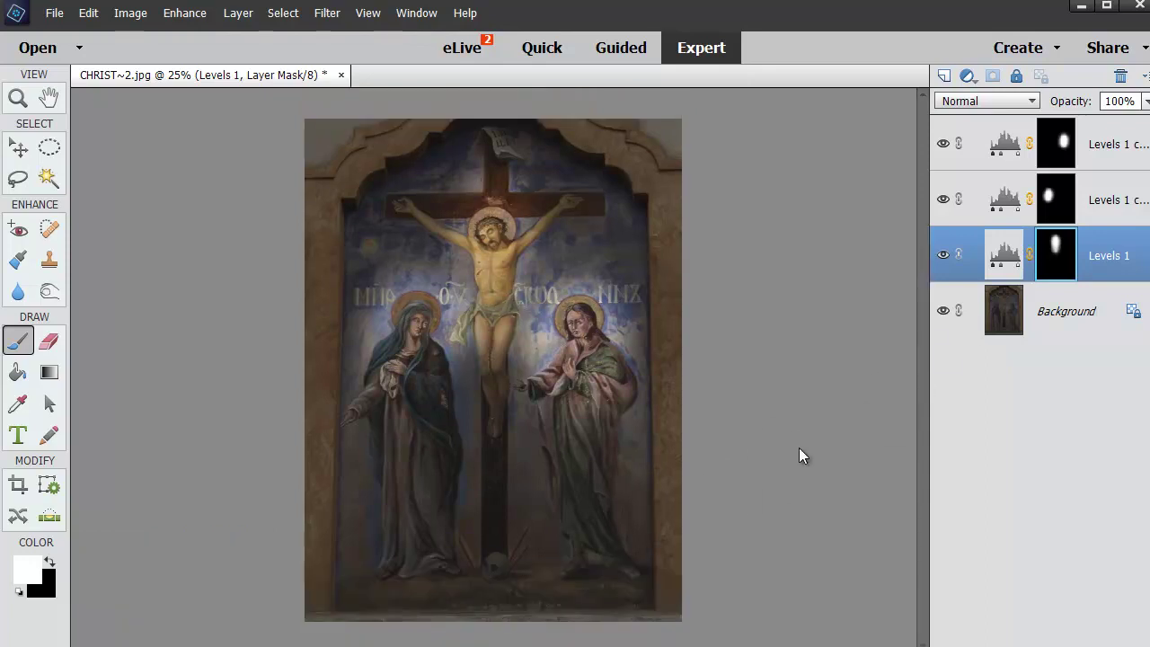
{"action": "mouse_move", "coordinate": [610, 405]}
{"action": "left_mouse_down"}
{"action": "mouse_move", "coordinate": [580, 314]}
{"action": "mouse_move", "coordinate": [596, 479]}
{"action": "left_mouse_up"}
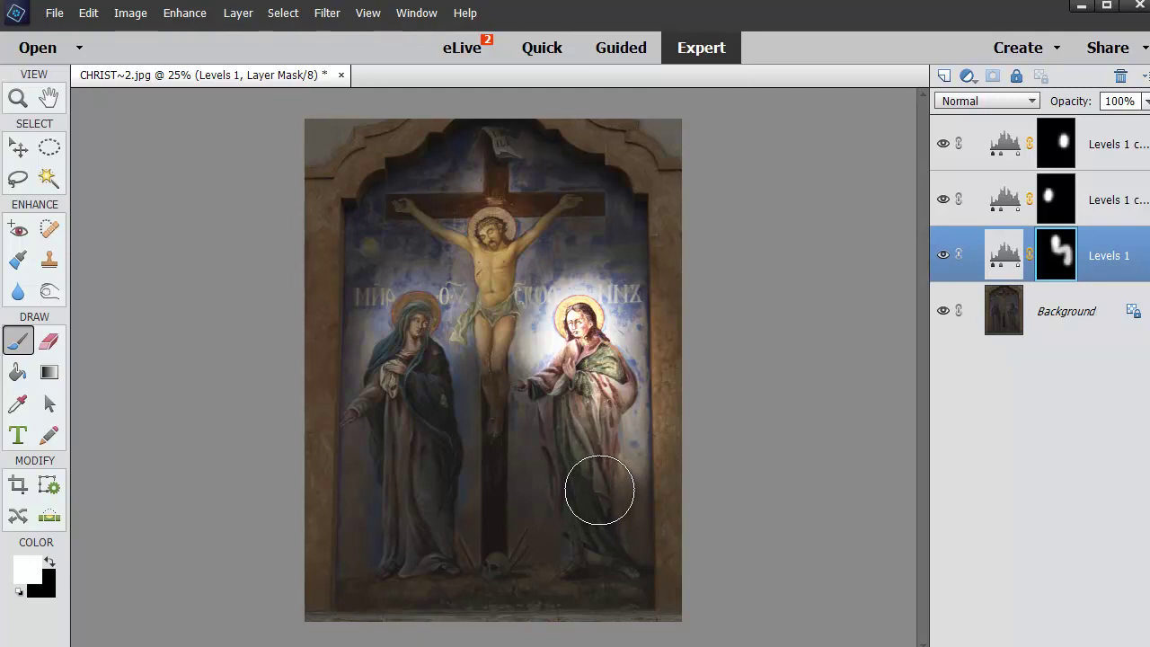
{"action": "key", "text": "ctrl+z"}
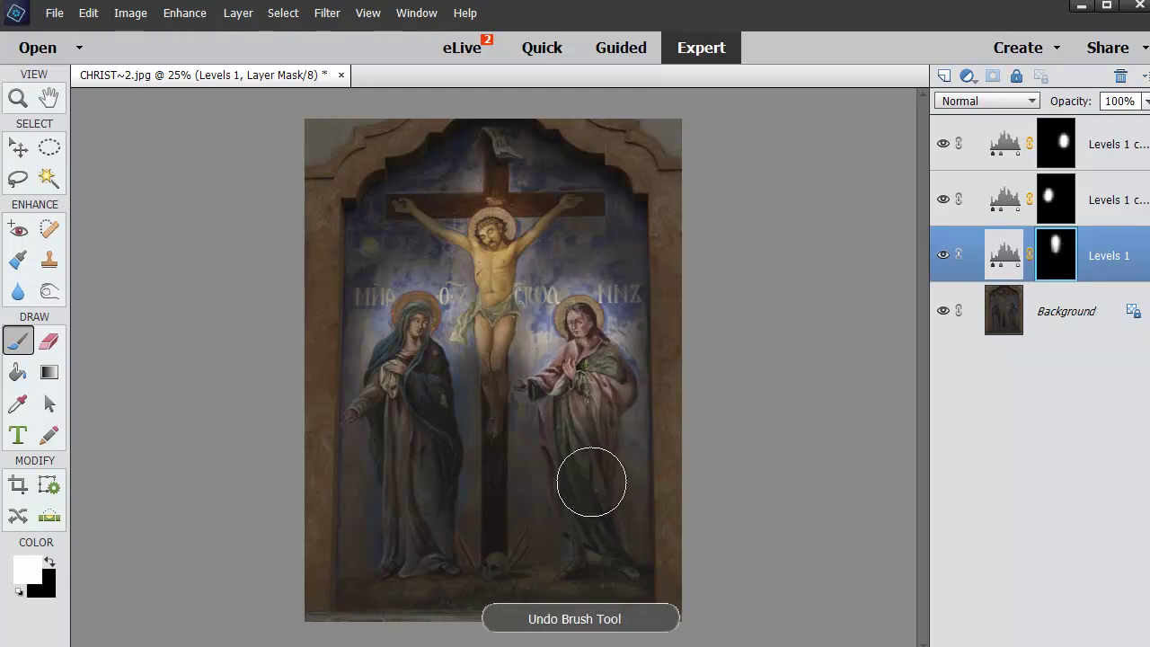
{"action": "mouse_move", "coordinate": [556, 386]}
{"action": "left_mouse_down"}
{"action": "mouse_move", "coordinate": [571, 323]}
{"action": "mouse_move", "coordinate": [585, 334]}
{"action": "mouse_move", "coordinate": [593, 400]}
{"action": "left_mouse_up"}
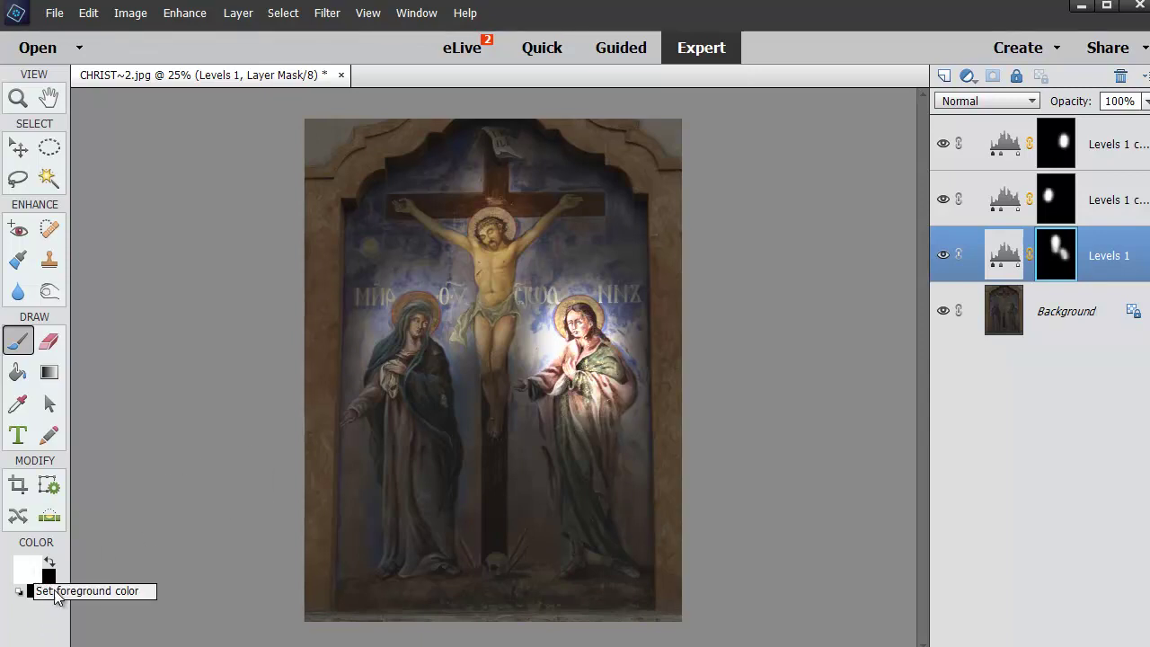
{"action": "key", "text": "x"}
{"action": "key", "text": "x"}
{"action": "key", "text": "x"}
{"action": "key", "text": "x"}
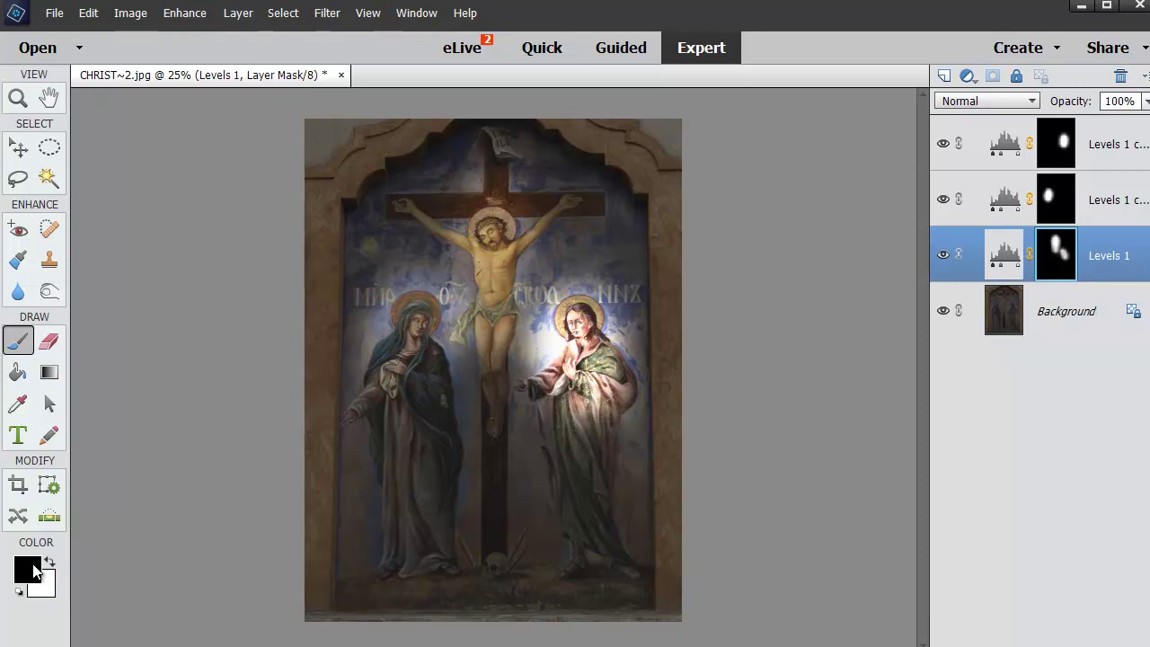
{"action": "key", "text": "x"}
{"action": "key", "text": "x"}
{"action": "key", "text": "x"}
{"action": "key", "text": "x"}
{"action": "key", "text": "x"}
{"action": "mouse_move", "coordinate": [565, 416]}
{"action": "left_mouse_down"}
{"action": "mouse_move", "coordinate": [607, 393]}
{"action": "mouse_move", "coordinate": [619, 365]}
{"action": "mouse_move", "coordinate": [591, 313]}
{"action": "mouse_move", "coordinate": [562, 314]}
{"action": "mouse_move", "coordinate": [535, 354]}
{"action": "mouse_move", "coordinate": [572, 379]}
{"action": "mouse_move", "coordinate": [614, 333]}
{"action": "mouse_move", "coordinate": [585, 312]}
{"action": "mouse_move", "coordinate": [558, 350]}
{"action": "mouse_move", "coordinate": [563, 438]}
{"action": "mouse_move", "coordinate": [568, 416]}
{"action": "mouse_move", "coordinate": [591, 399]}
{"action": "left_mouse_up"}
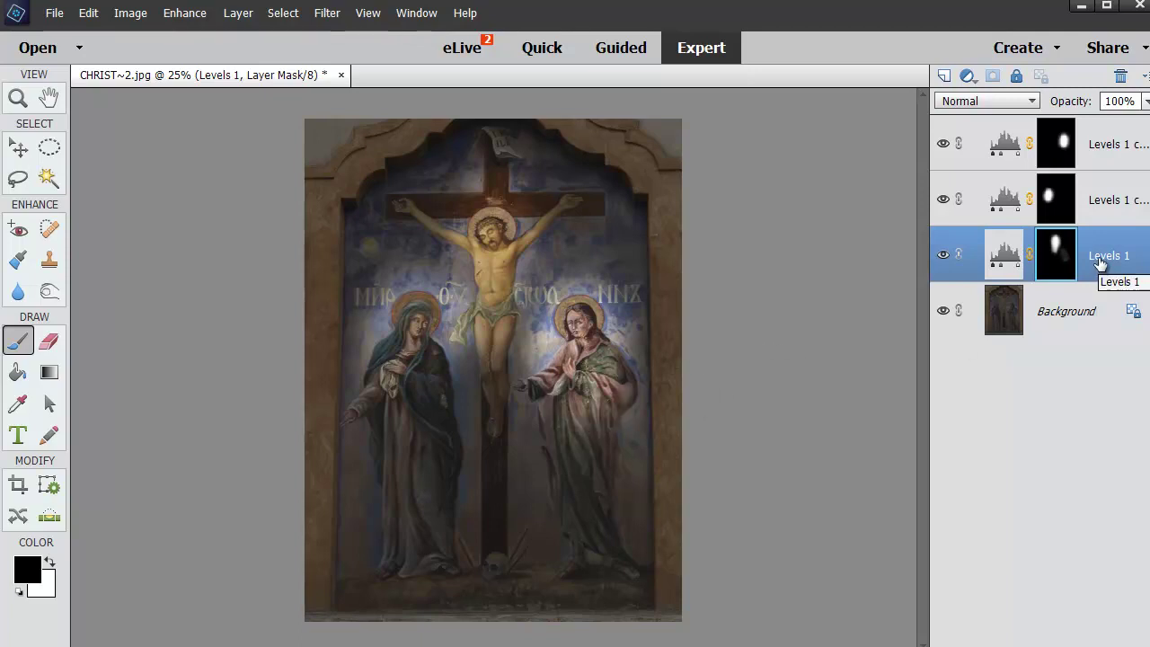
- Paint white on the Levels 1 mask over Mary's head and shoulders to spotlight her too
{"action": "left_click", "coordinate": [1091, 192]}
{"action": "left_click", "coordinate": [1106, 147]}
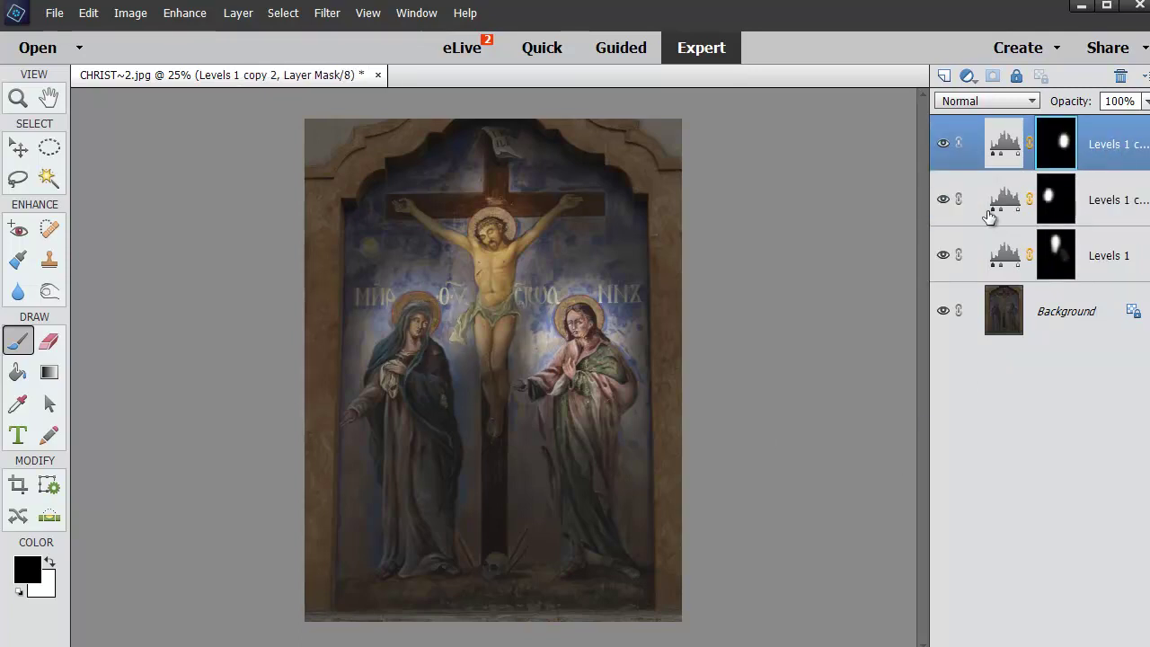
{"action": "left_click", "coordinate": [1074, 208]}
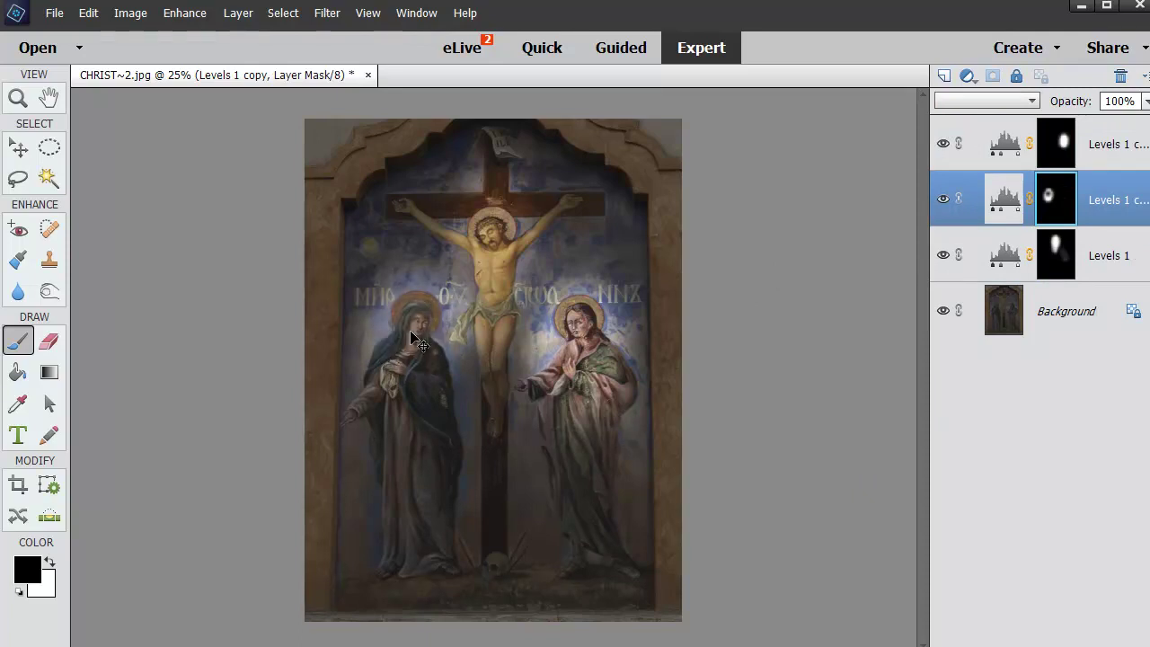
{"action": "key", "text": "ctrl+z"}
{"action": "key", "text": "x"}
{"action": "left_click_drag", "start_coordinate": [404, 325], "coordinate": [406, 375]}
{"action": "key", "text": "ctrl+z"}
{"action": "key", "text": "ctrl+z"}
{"action": "key", "text": "ctrl+z"}
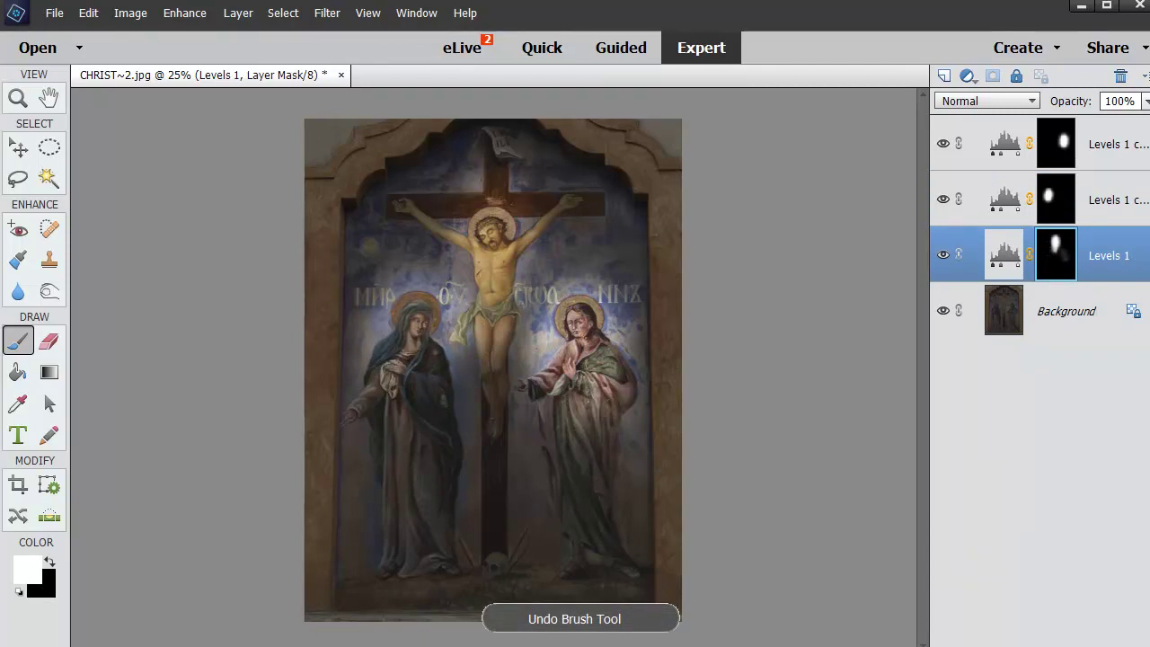
{"action": "key", "text": "b"}
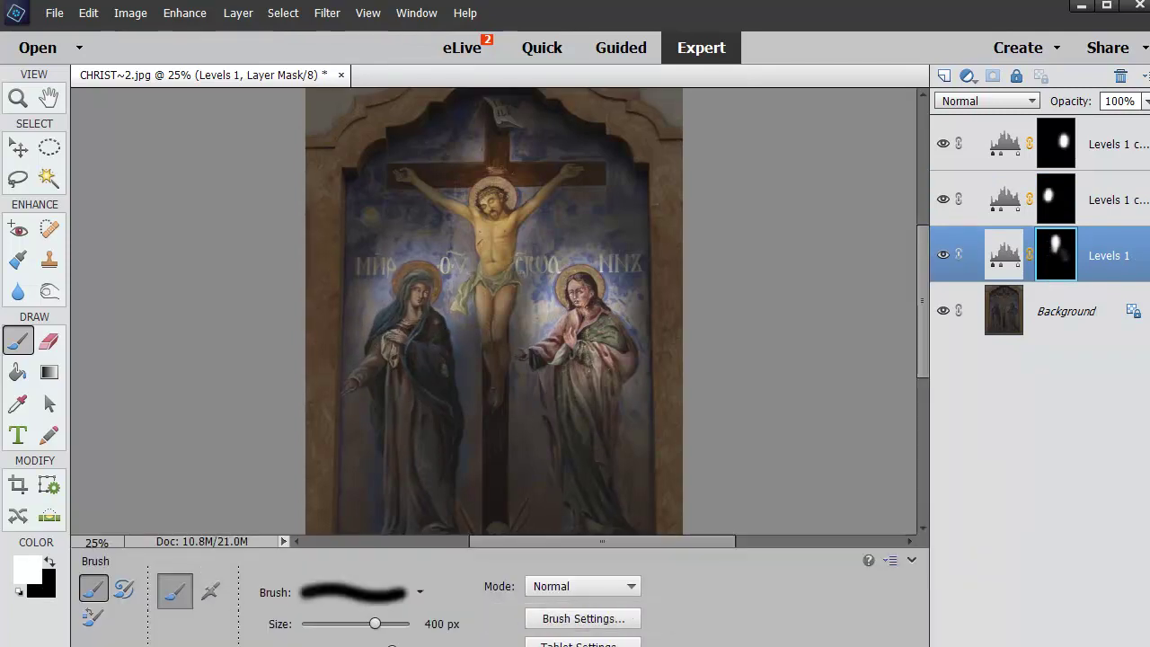
{"action": "mouse_move", "coordinate": [444, 371]}
{"action": "left_mouse_down"}
{"action": "mouse_move", "coordinate": [422, 292]}
{"action": "mouse_move", "coordinate": [392, 323]}
{"action": "left_mouse_up"}
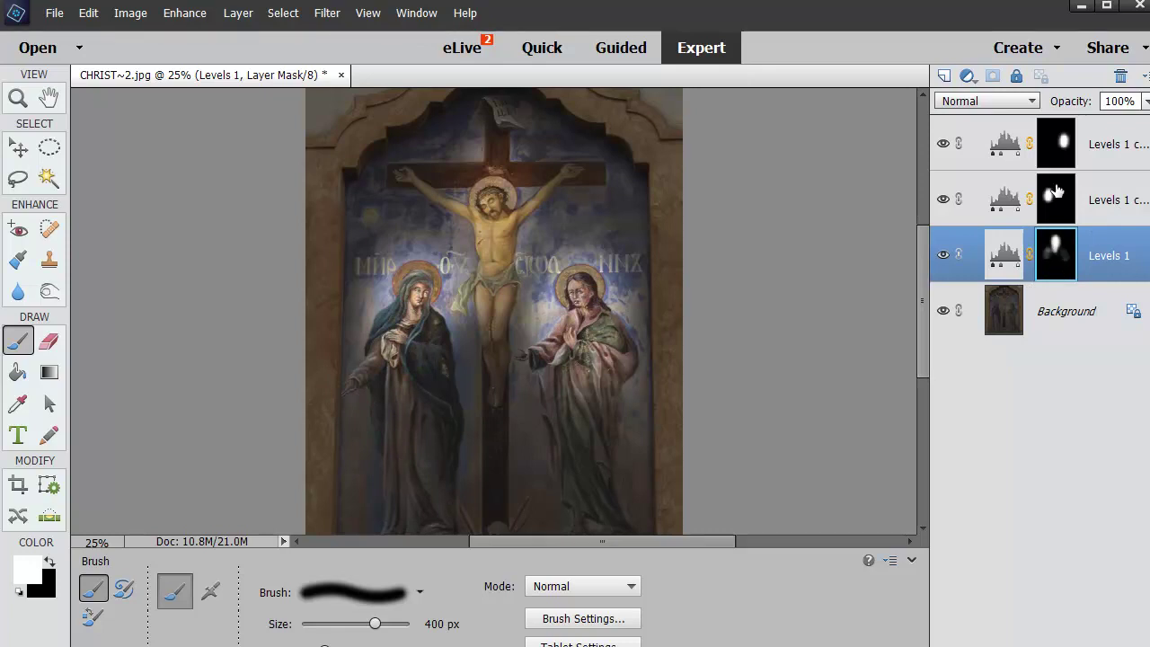
{"action": "left_click", "coordinate": [1108, 200]}
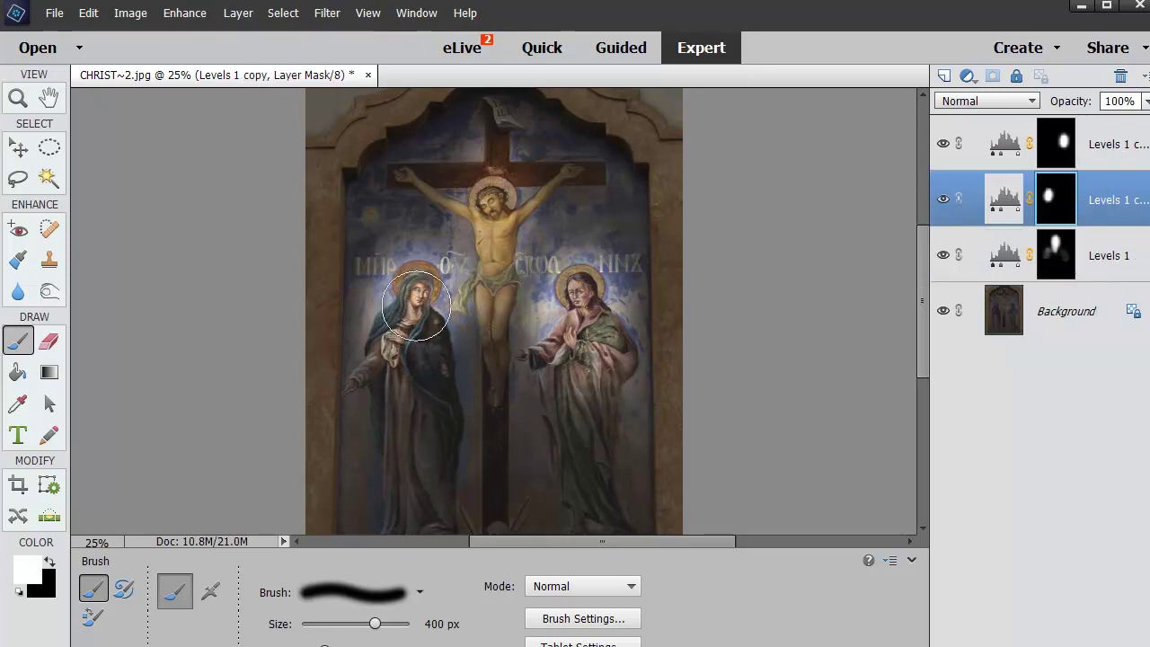